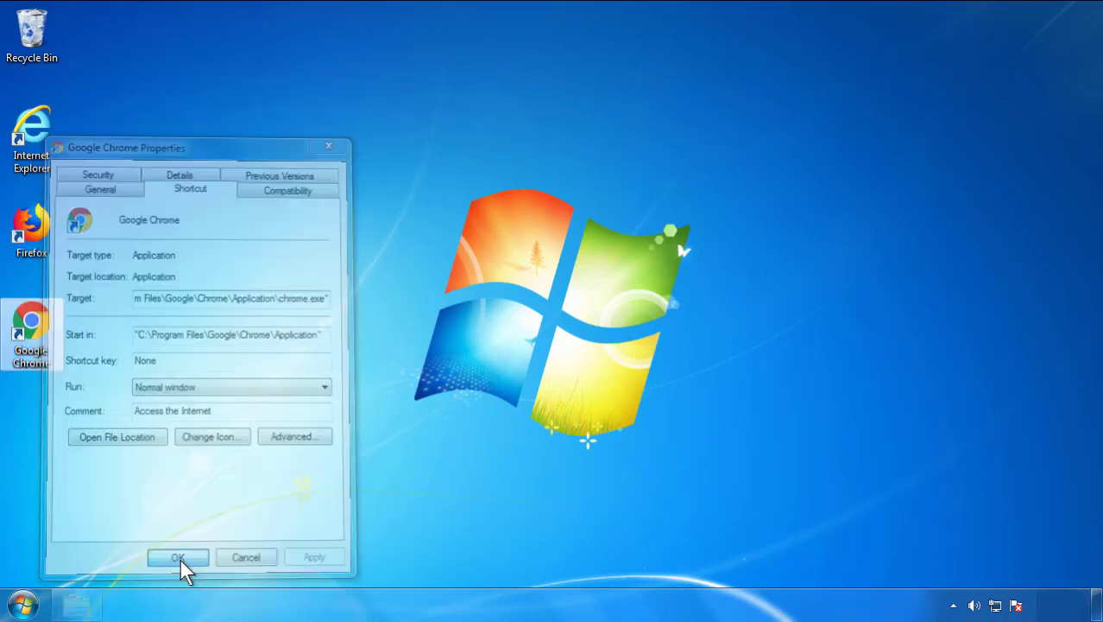
# Confirm and close the Google Chrome shortcut's Properties dialog.
pyautogui.click(24, 605)
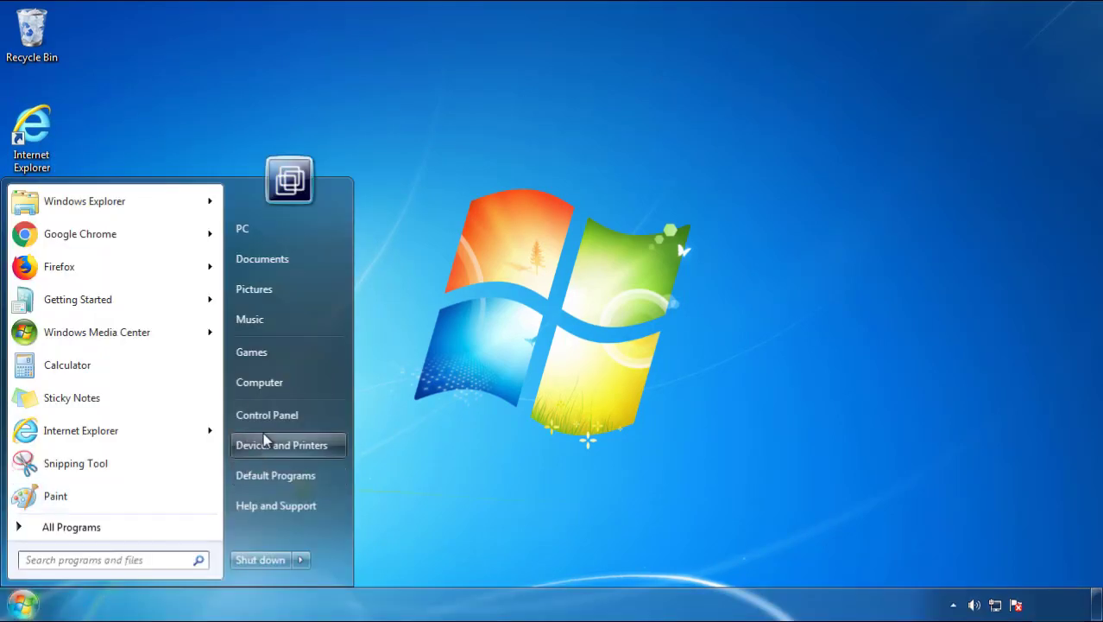
# Uninstall SearchMine 2.00 from Programs and Features, sorted newest first, then close the window.
pyautogui.click(277, 406)
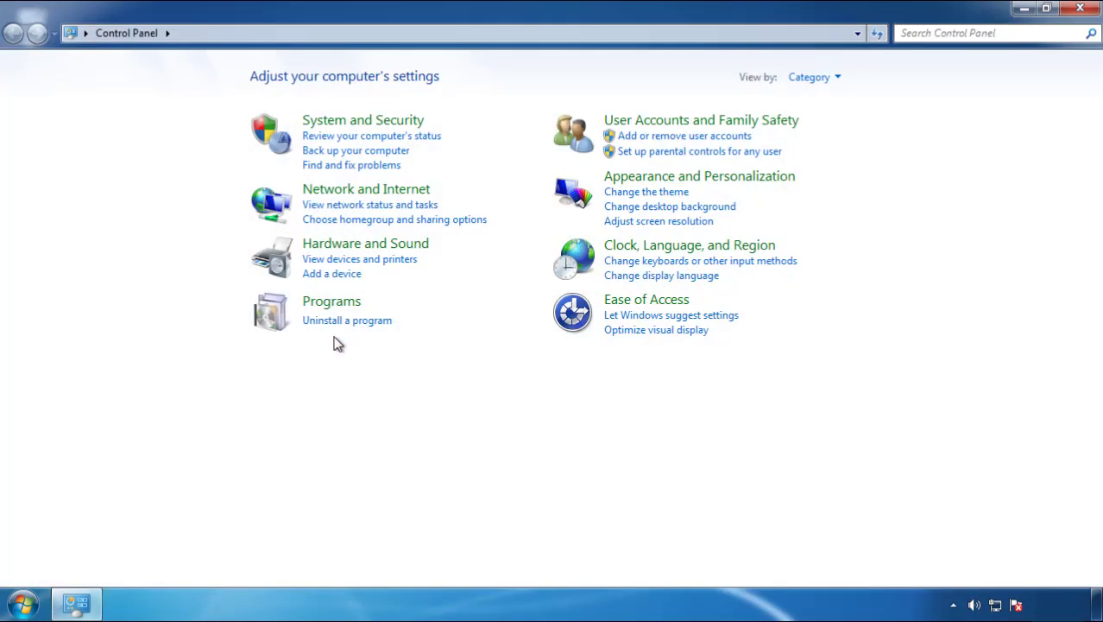
pyautogui.click(343, 319)
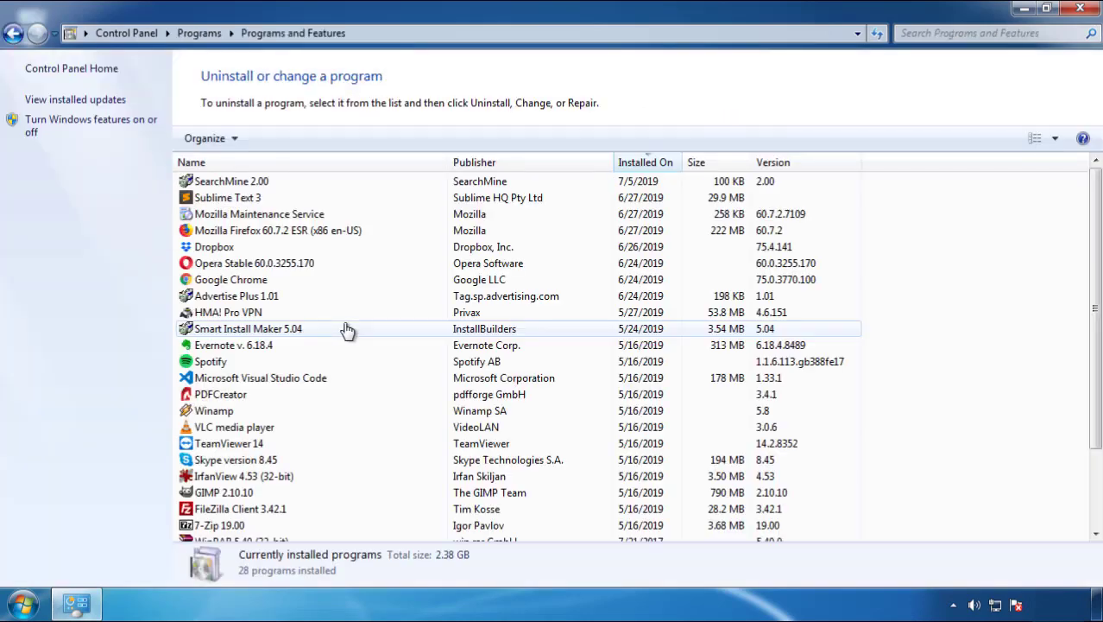
pyautogui.click(647, 164)
pyautogui.click(641, 166)
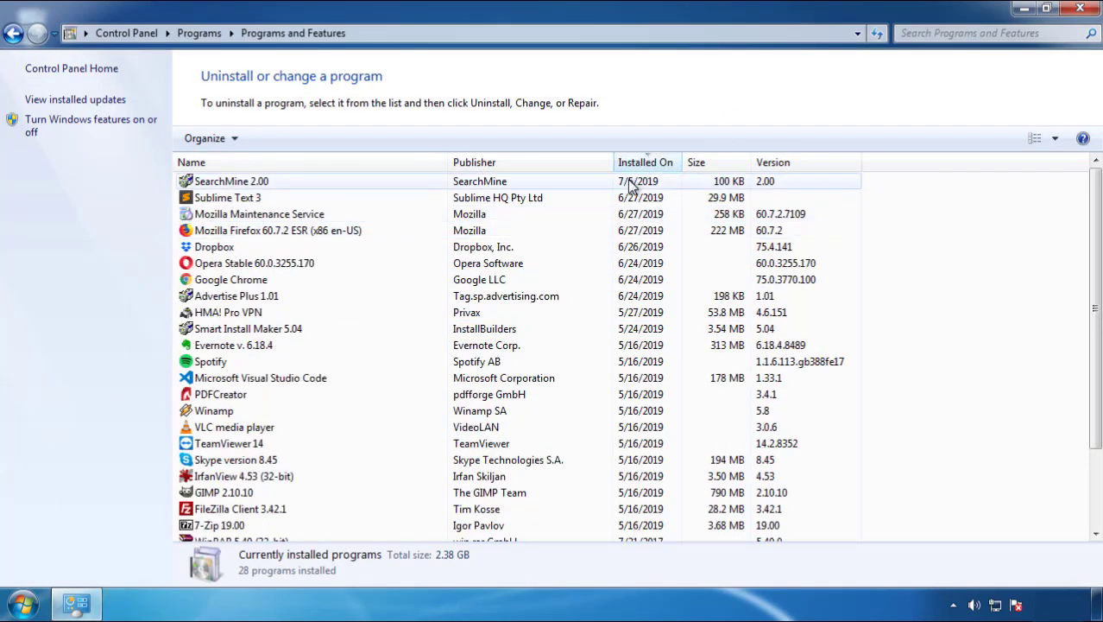
pyautogui.click(235, 184)
pyautogui.click(275, 139)
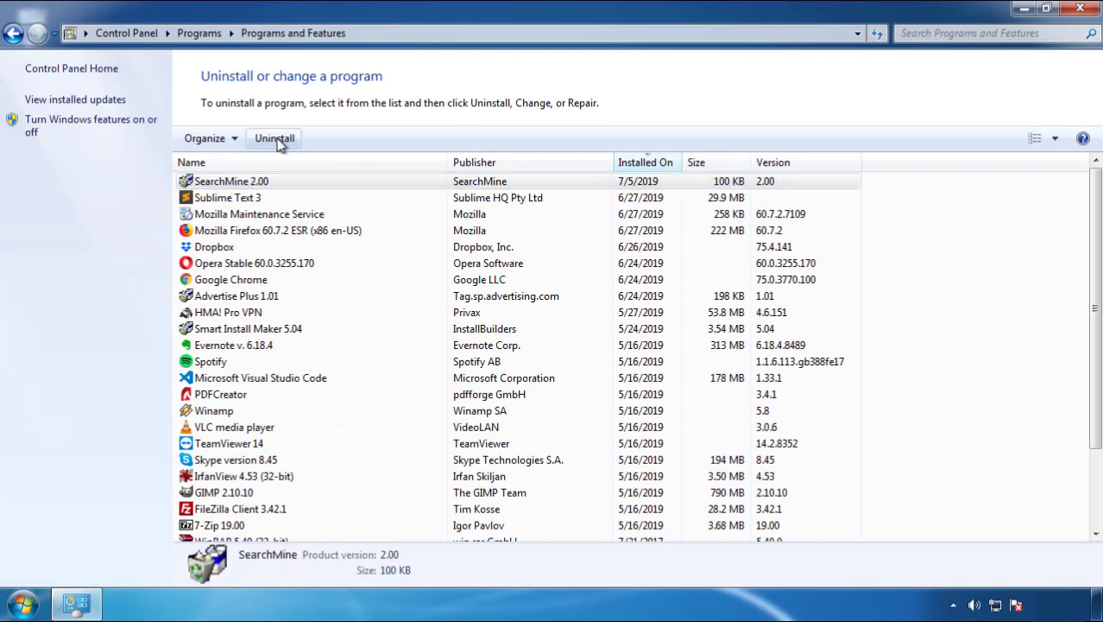
pyautogui.click(640, 457)
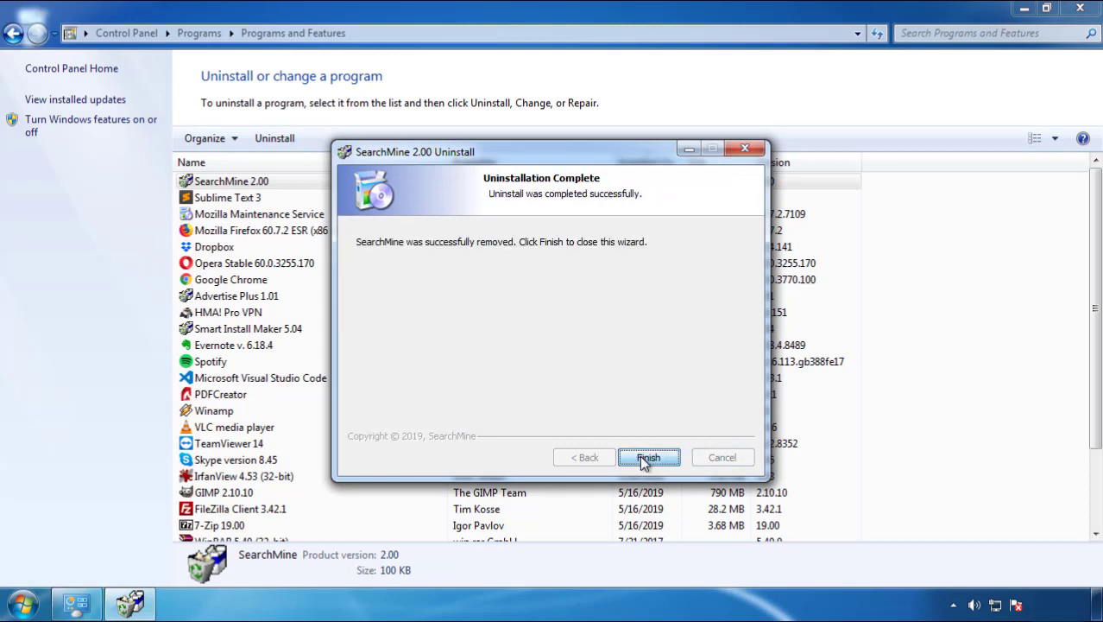
pyautogui.click(643, 456)
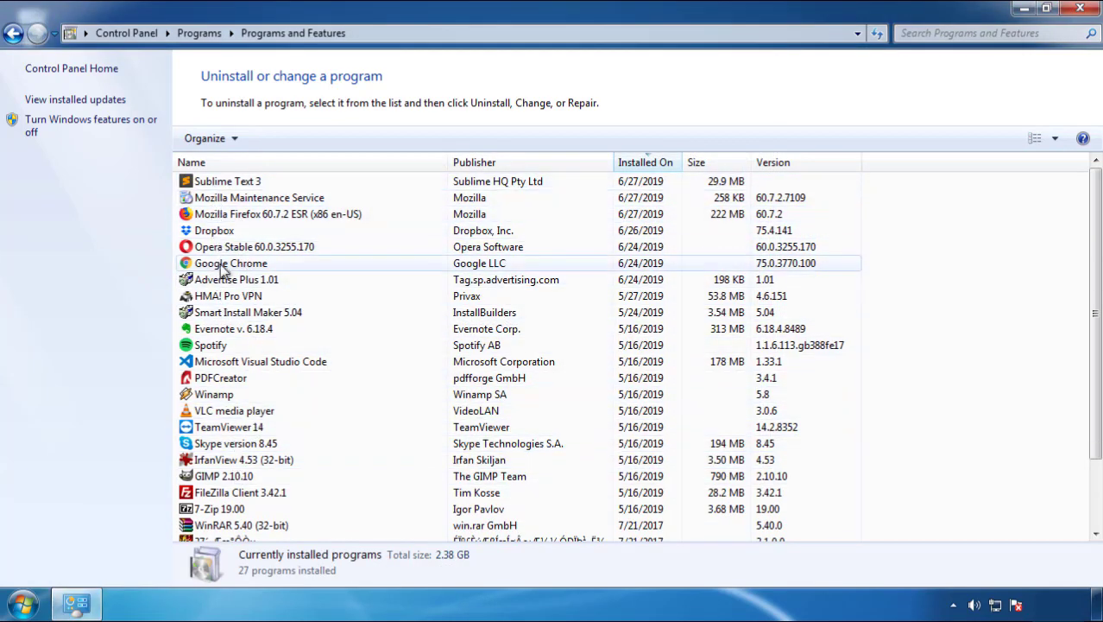
pyautogui.click(1081, 10)
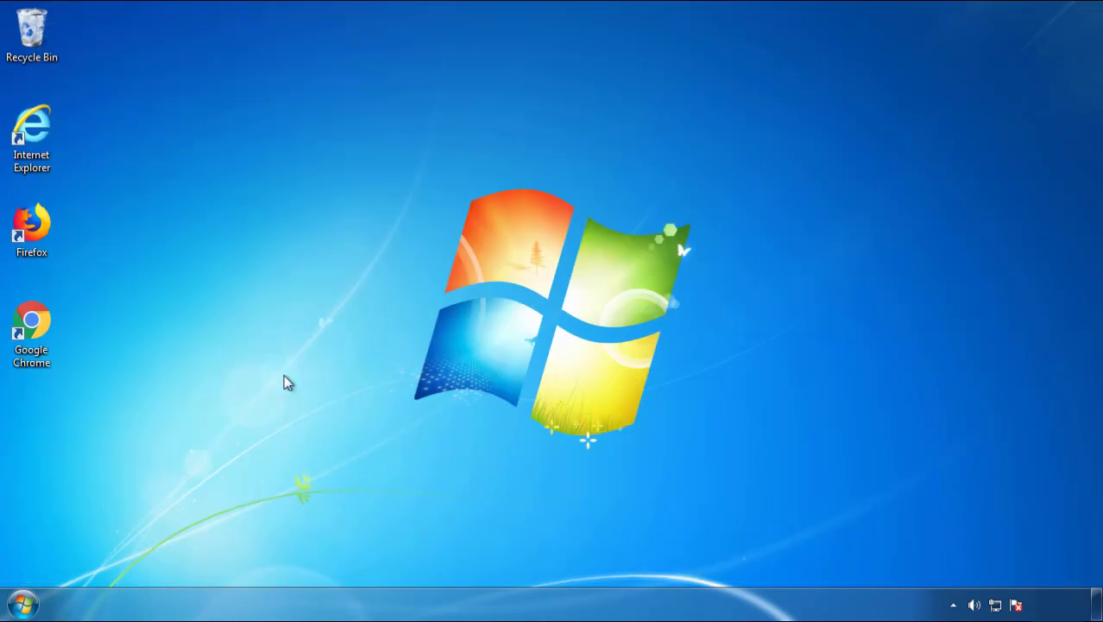
# Restart Windows and boot into Safe Mode from the F8 boot options.
pyautogui.click(21, 606)
pyautogui.moveTo(299, 561)
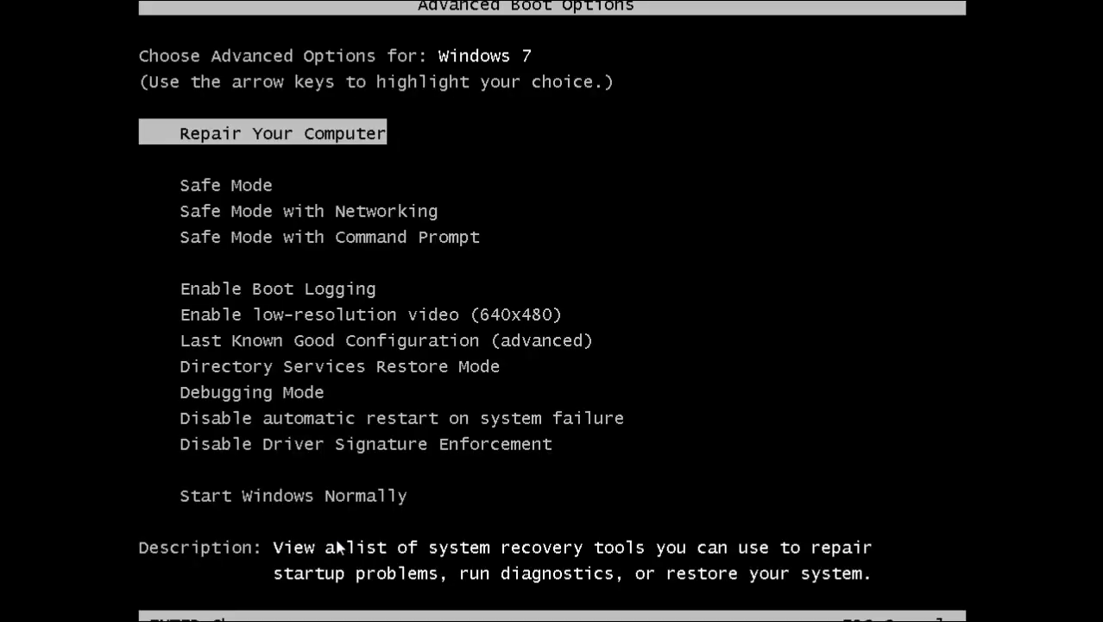
pyautogui.press('Down')
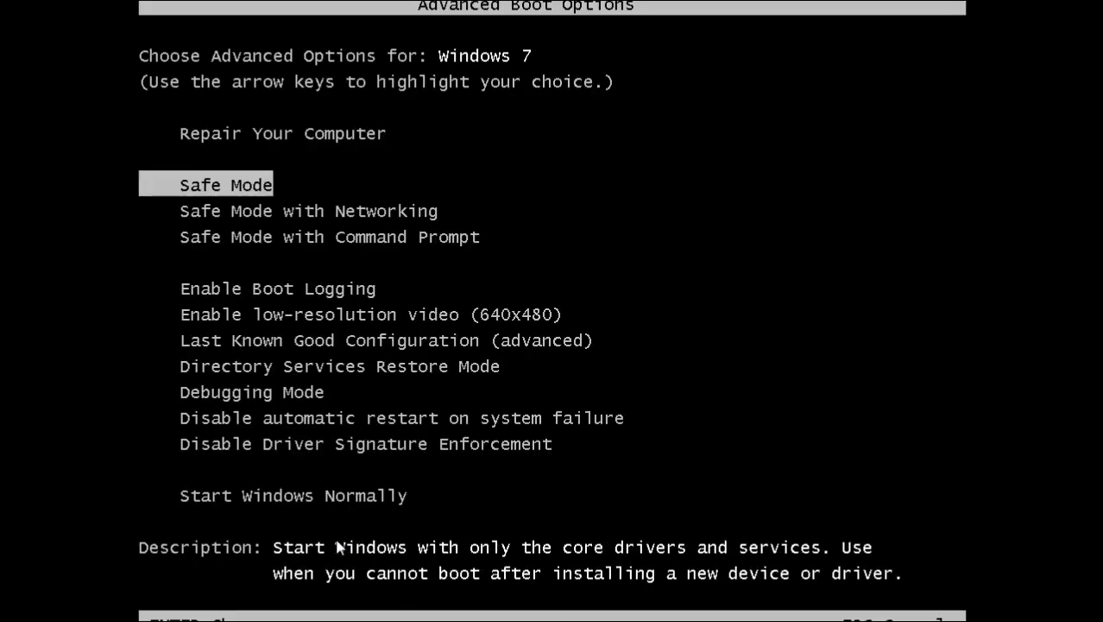
pyautogui.press('Return')
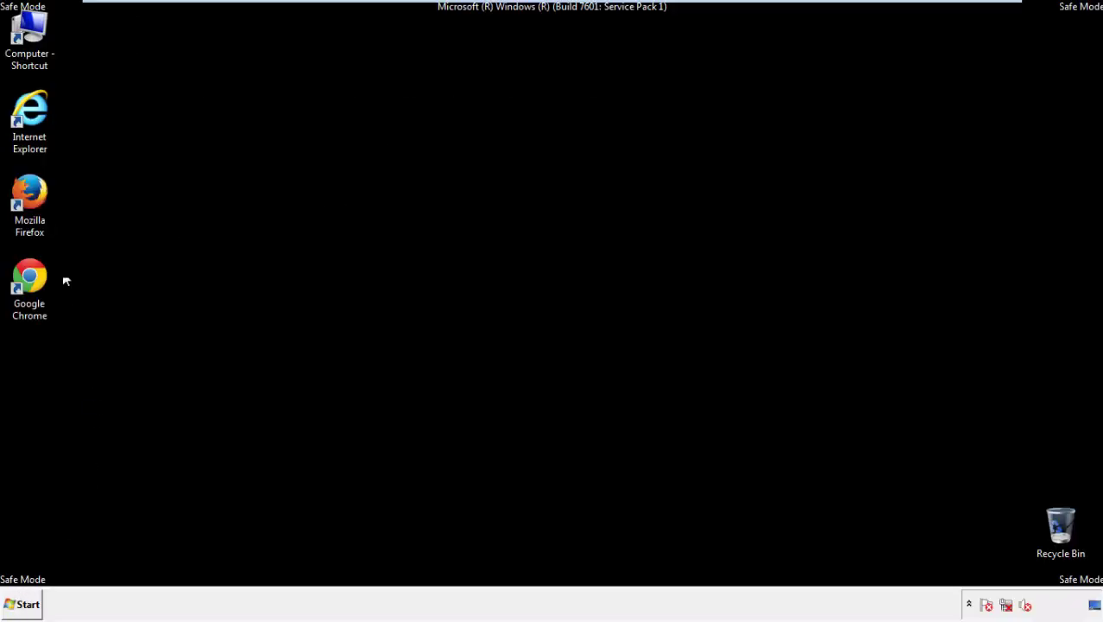
# Launch Firefox, decline the default-browser prompt, and make the Menu Bar visible.
pyautogui.doubleClick(41, 200)
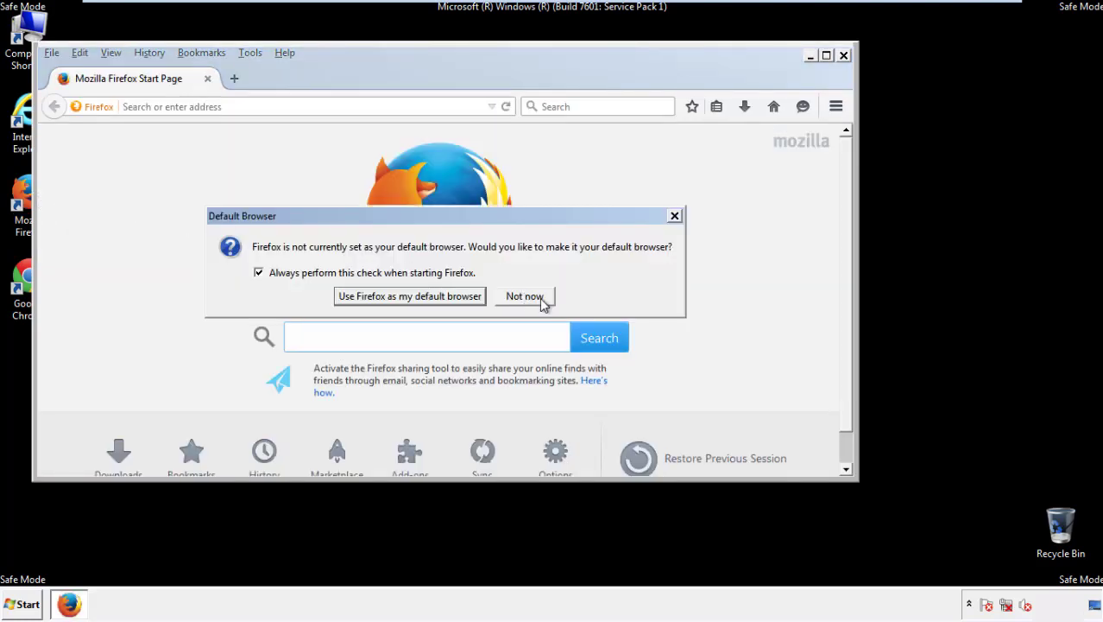
pyautogui.click(540, 298)
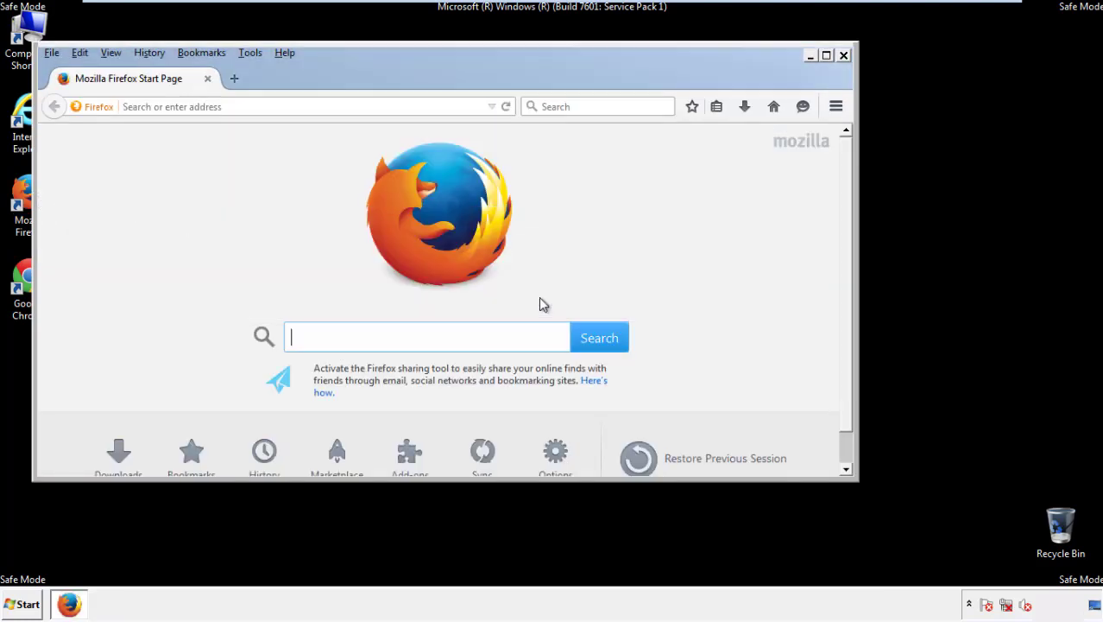
pyautogui.rightClick(341, 77)
pyautogui.click(367, 129)
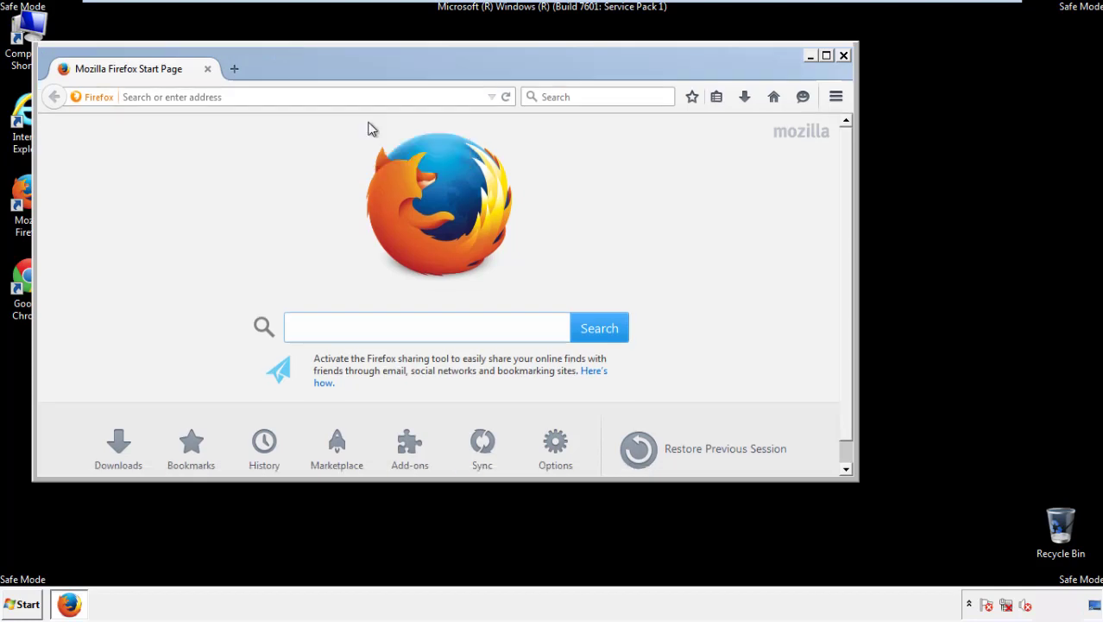
pyautogui.rightClick(348, 74)
pyautogui.click(369, 130)
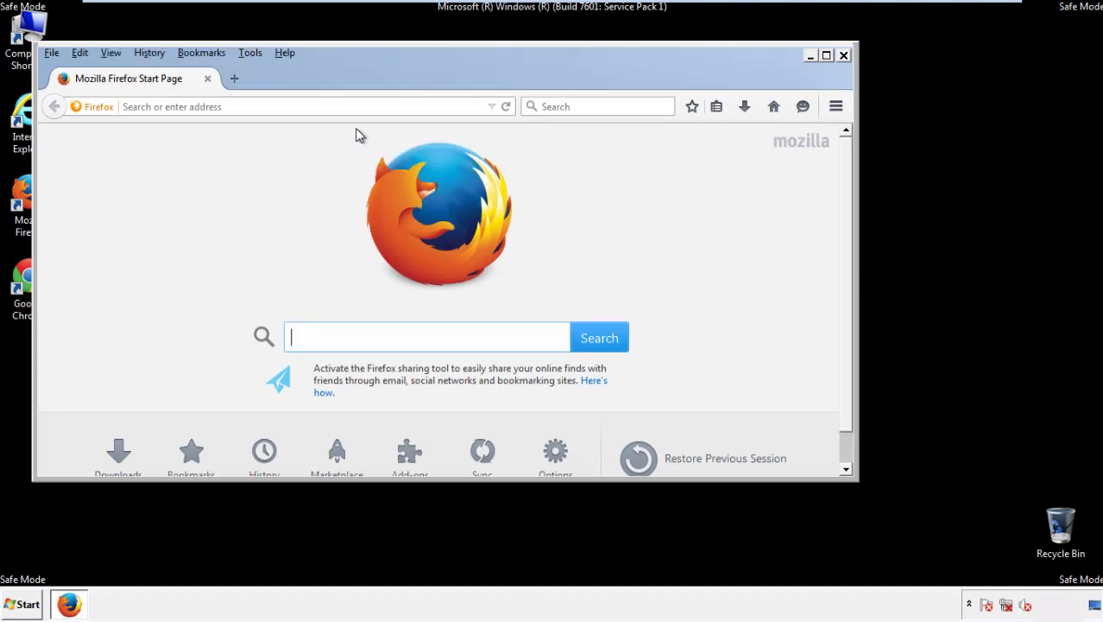
# Clear Firefox history, cookies, cache, logins, offline data and site preferences for Everything.
pyautogui.click(153, 53)
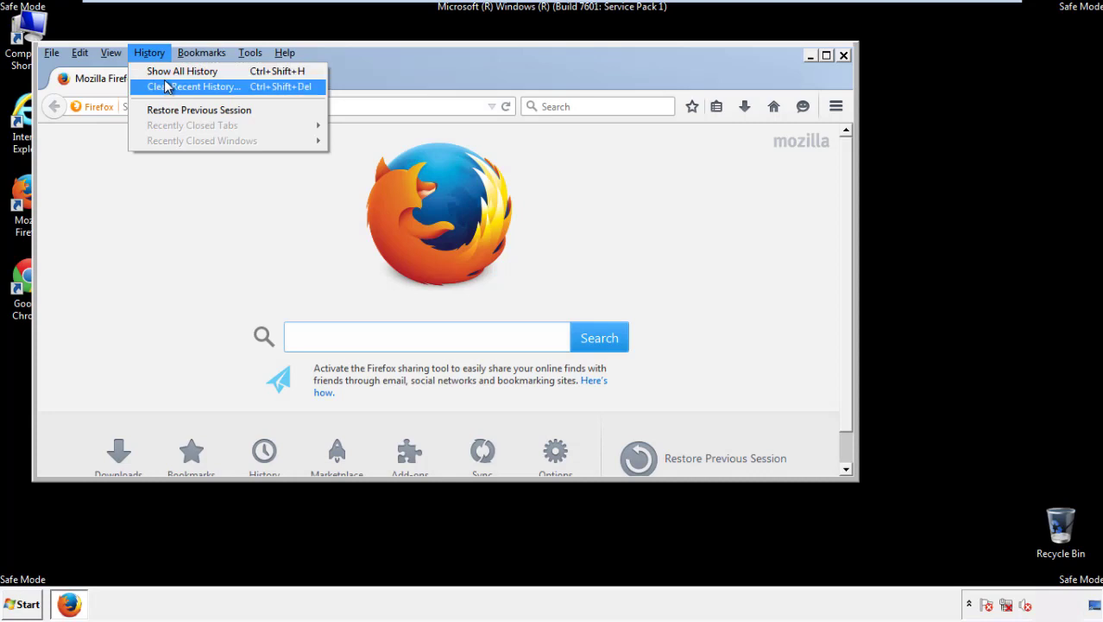
pyautogui.click(166, 87)
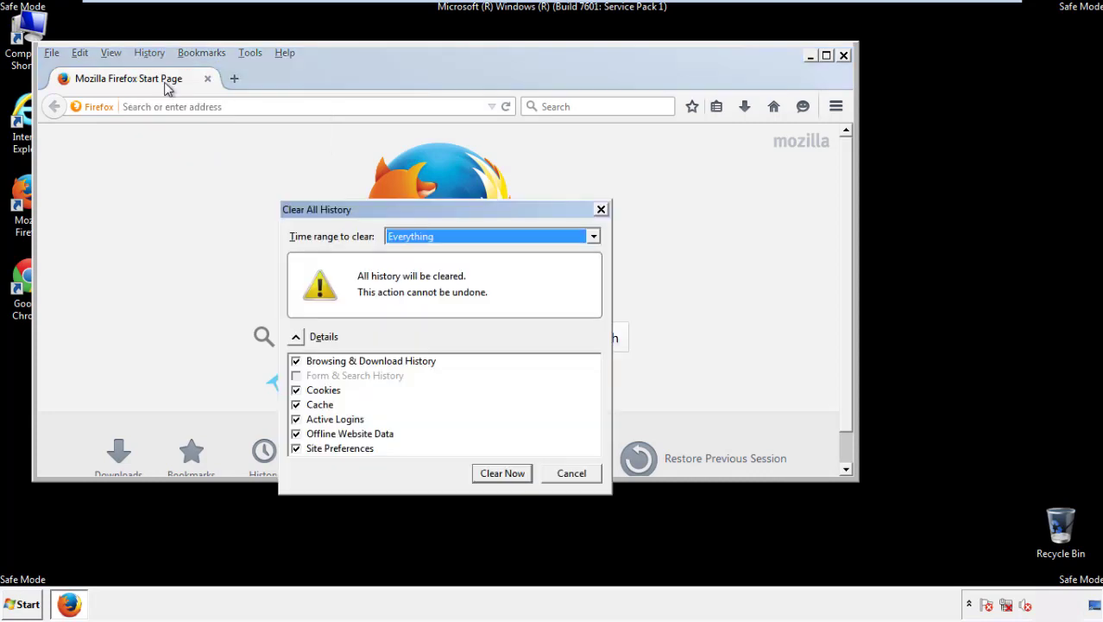
pyautogui.click(388, 240)
pyautogui.click(414, 323)
pyautogui.click(296, 433)
pyautogui.click(296, 434)
pyautogui.click(296, 449)
pyautogui.click(297, 448)
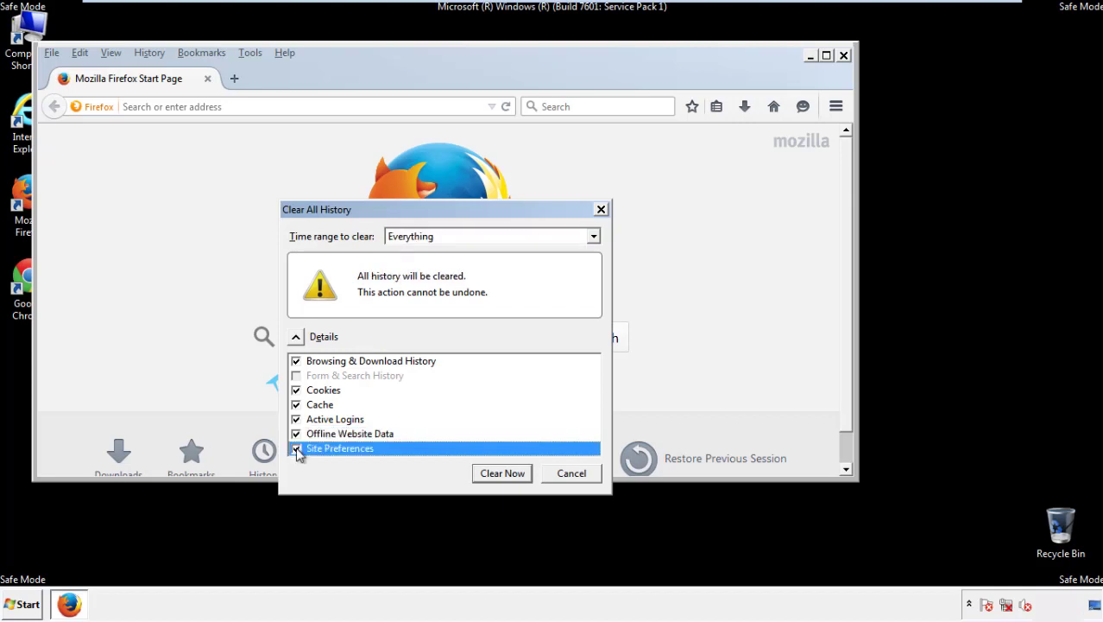
pyautogui.click(501, 473)
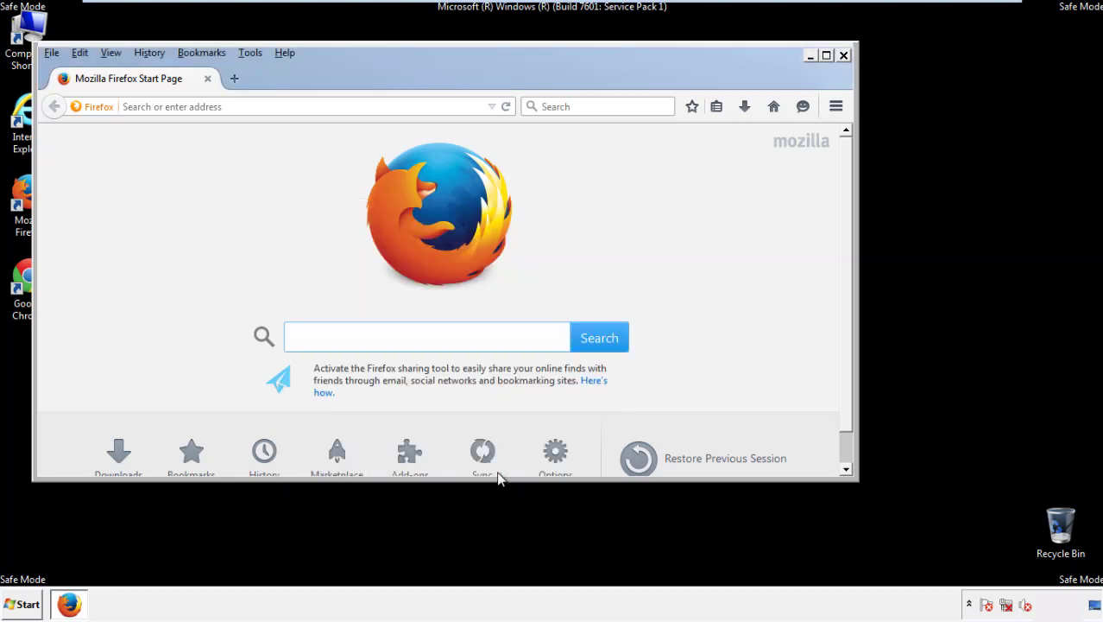
# Refresh Firefox to its defaults via Troubleshooting Information, then close Firefox.
pyautogui.click(284, 53)
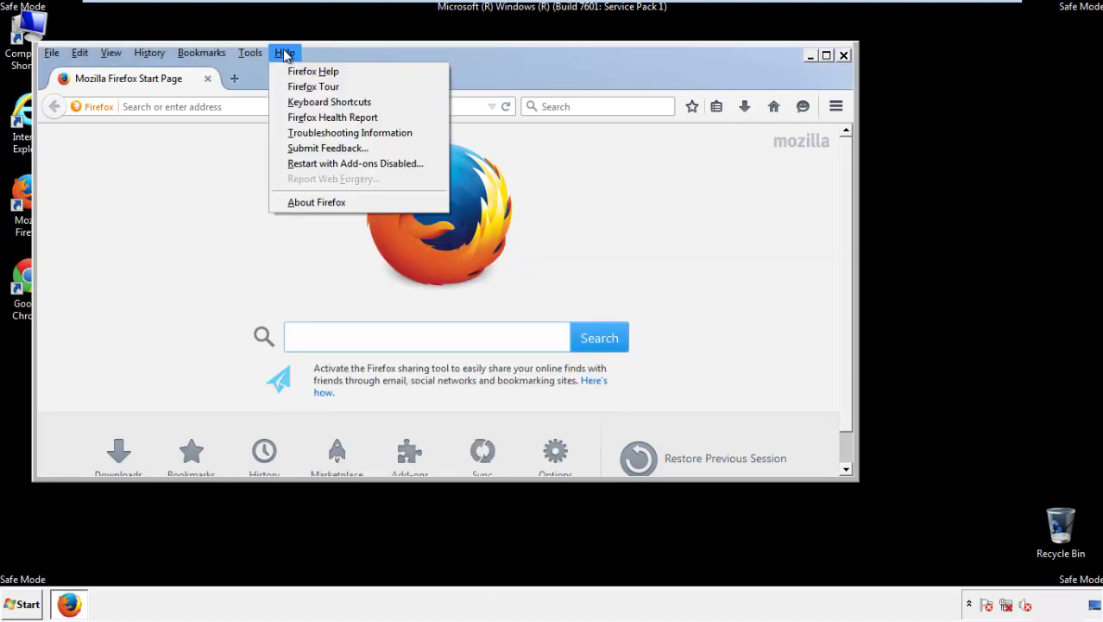
pyautogui.click(319, 132)
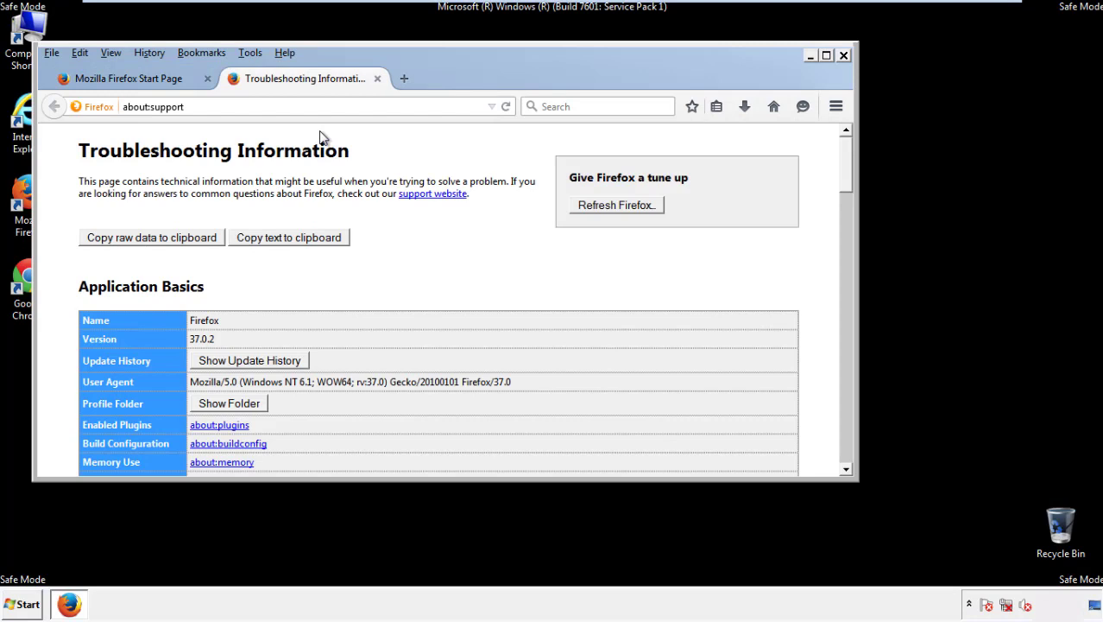
pyautogui.click(640, 207)
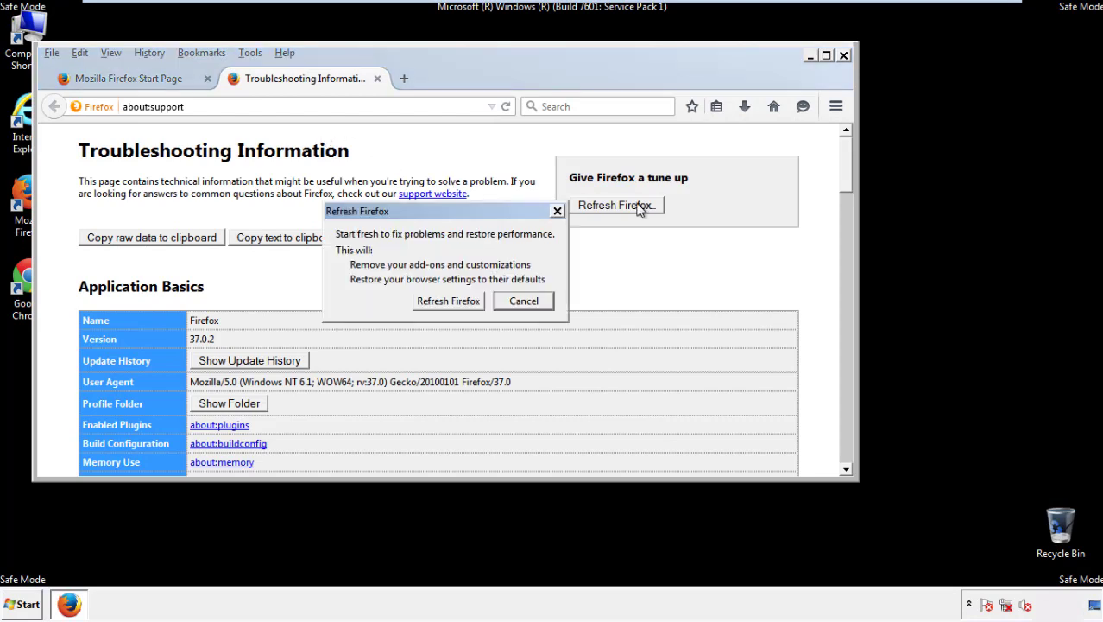
pyautogui.click(448, 301)
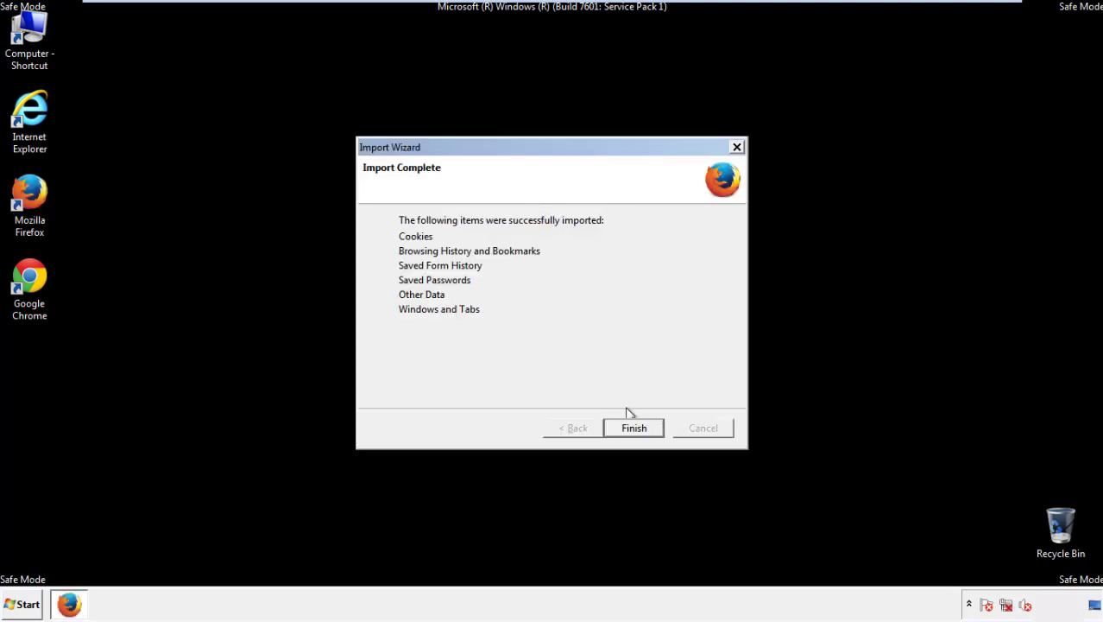
pyautogui.click(634, 429)
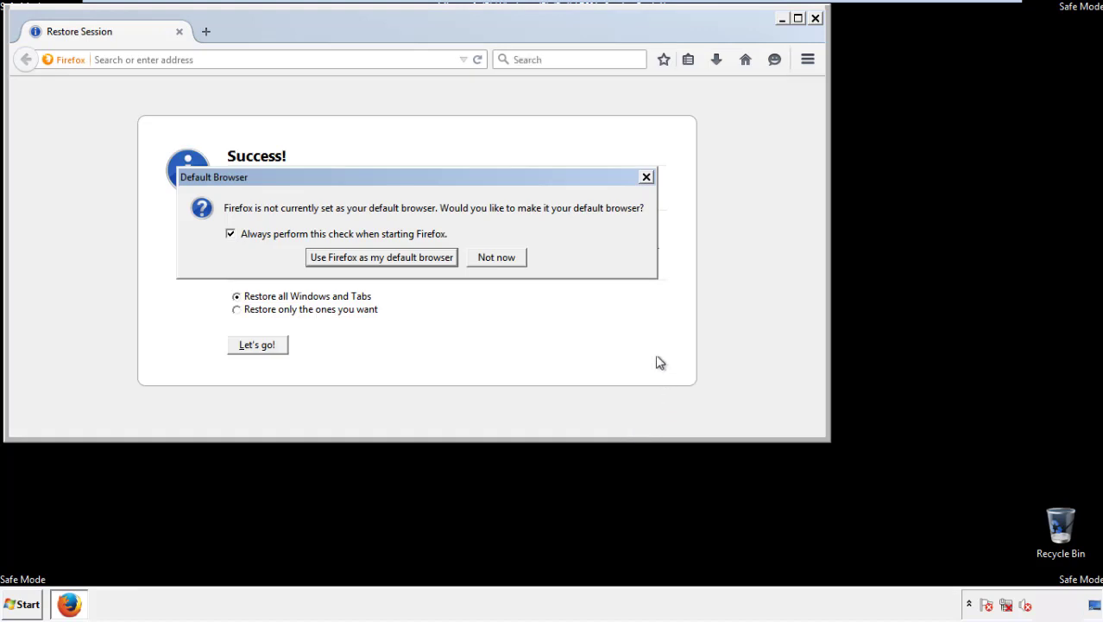
pyautogui.click(498, 258)
pyautogui.click(815, 18)
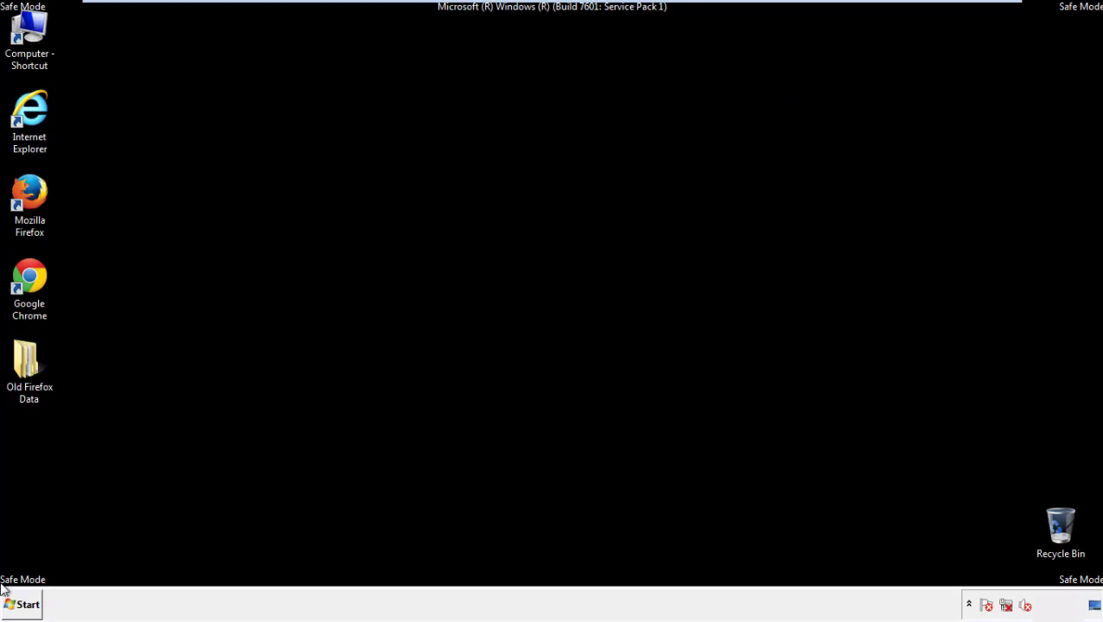
pyautogui.click(25, 270)
# Launch Chrome, dismiss the default-browser prompt, and open Clear browsing data from History.
pyautogui.doubleClick(25, 275)
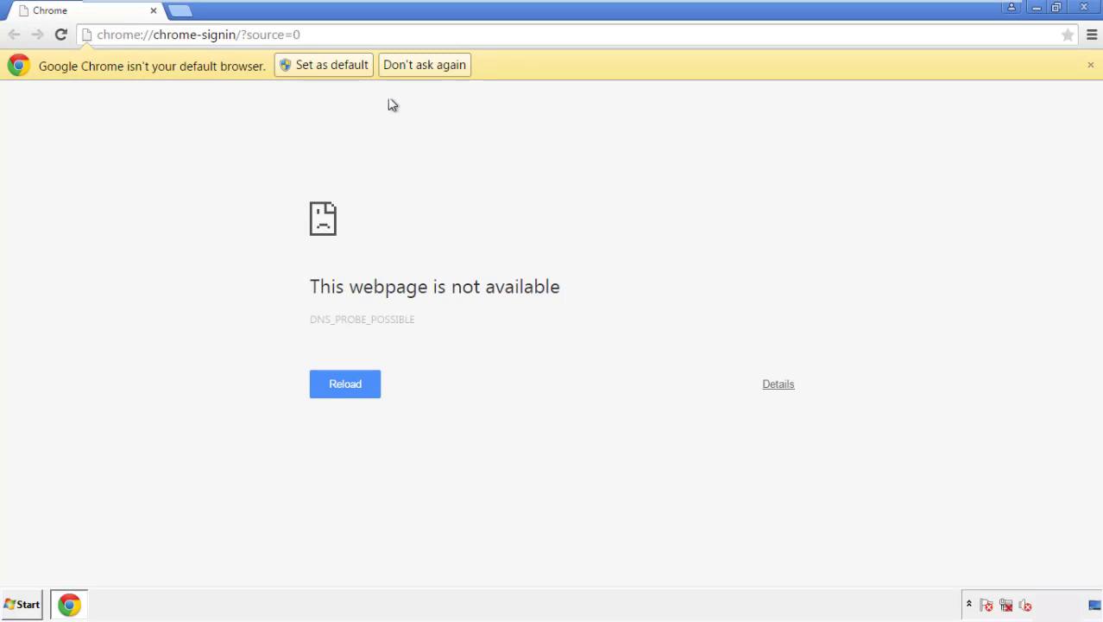
pyautogui.click(445, 66)
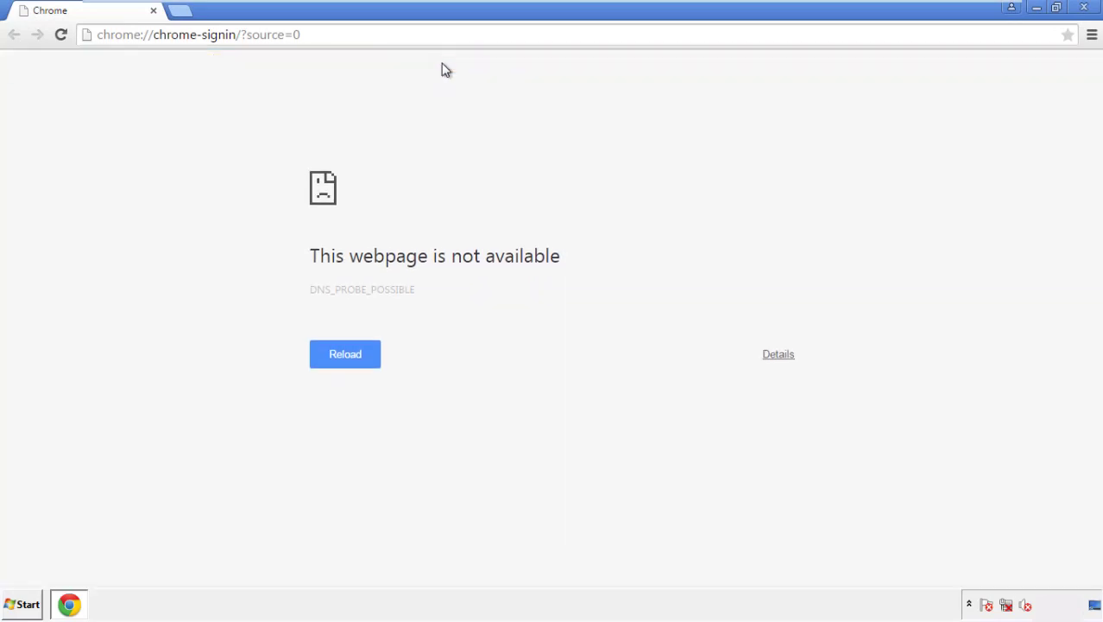
pyautogui.click(1092, 36)
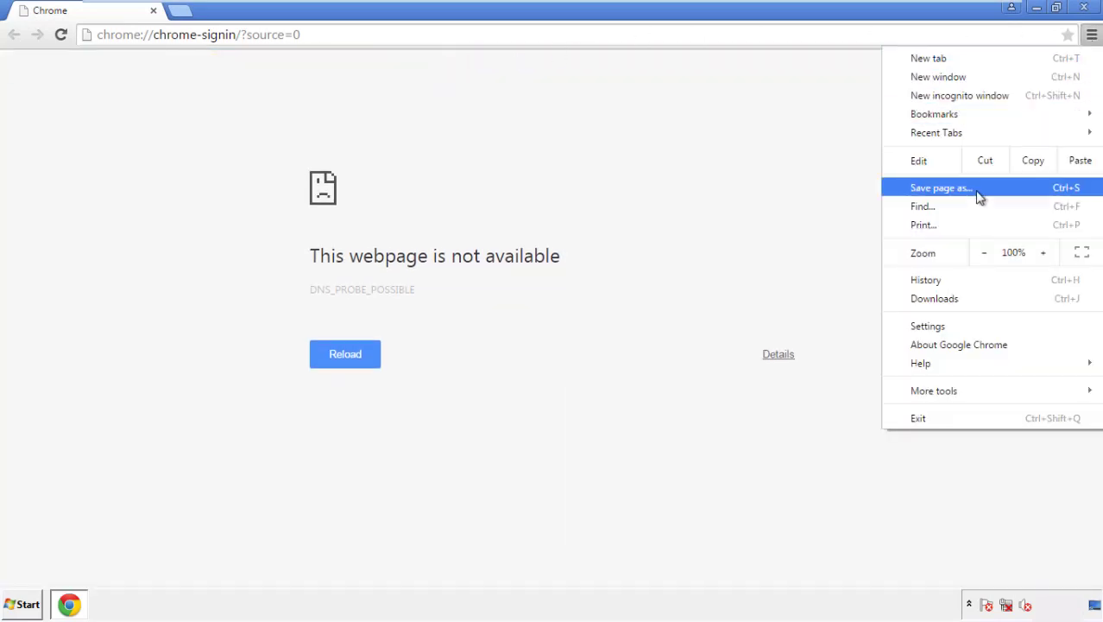
pyautogui.click(932, 326)
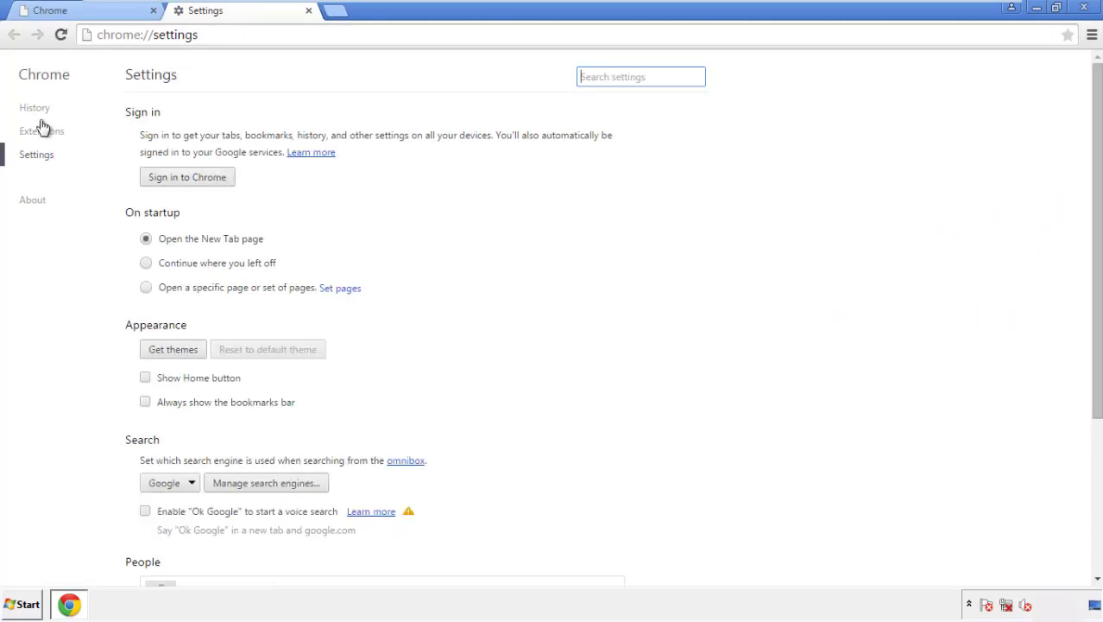
pyautogui.click(35, 108)
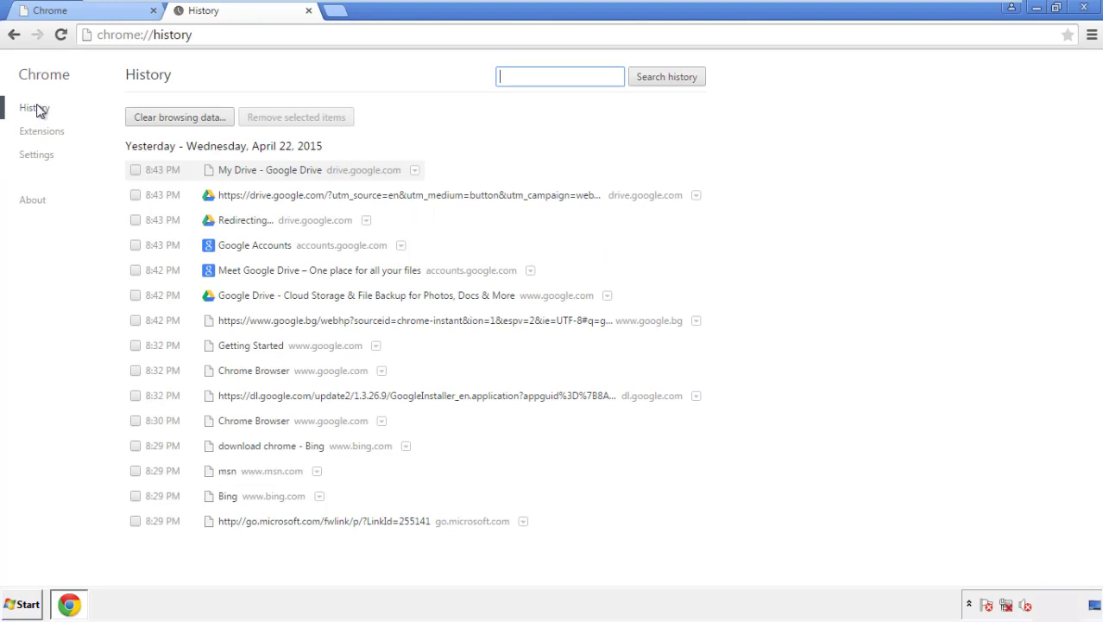
pyautogui.click(165, 121)
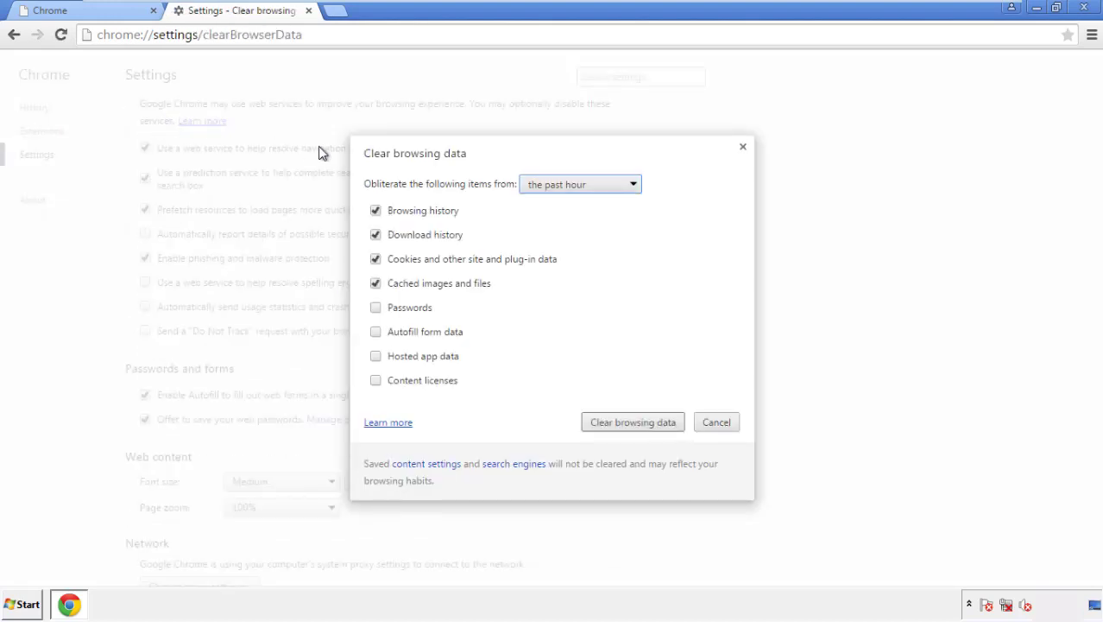
# Clear Chrome's browsing data from the beginning of time, including Autofill form data.
pyautogui.click(556, 186)
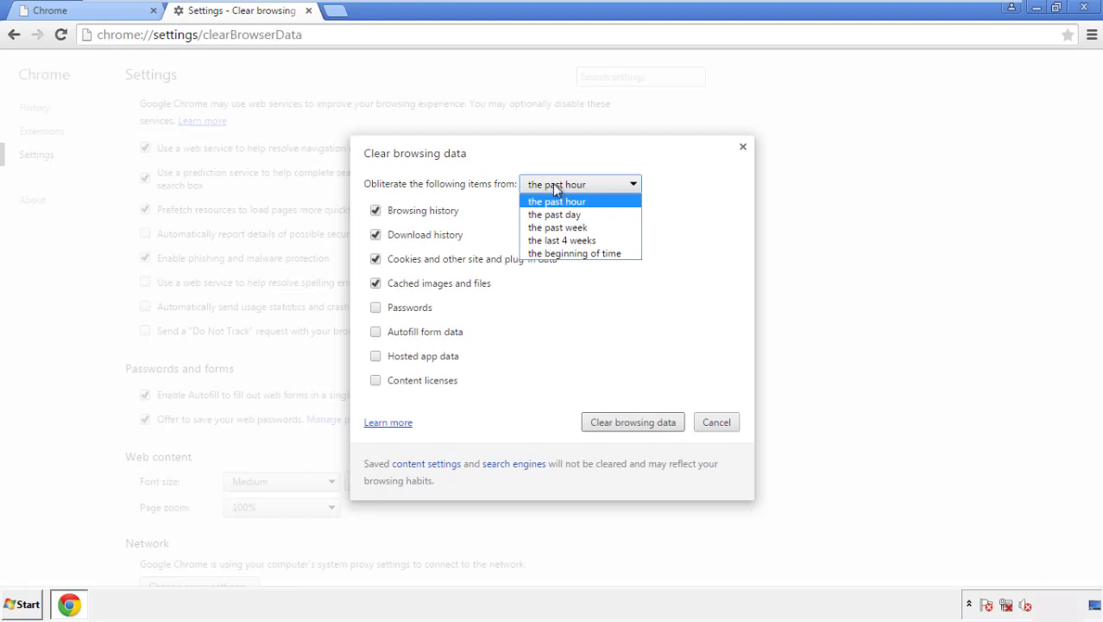
pyautogui.click(553, 259)
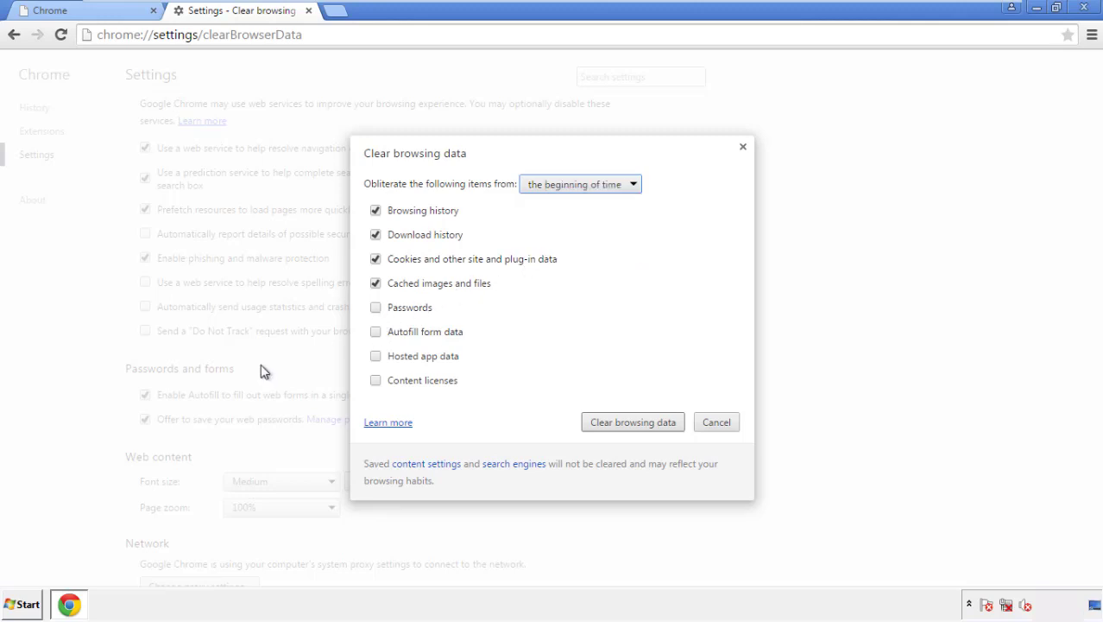
pyautogui.click(378, 333)
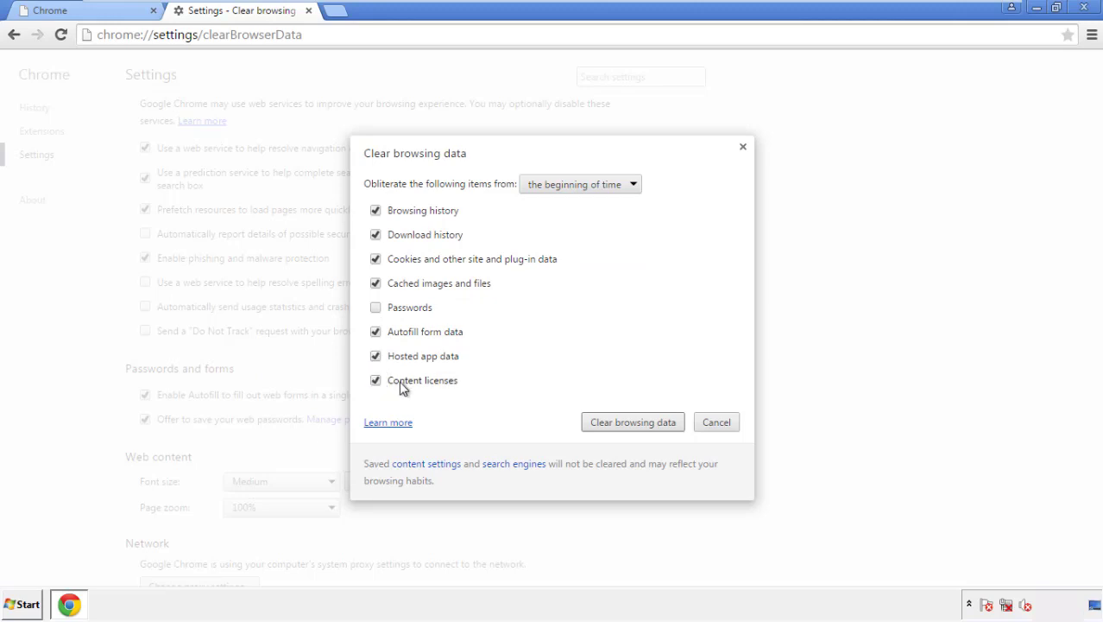
pyautogui.click(618, 425)
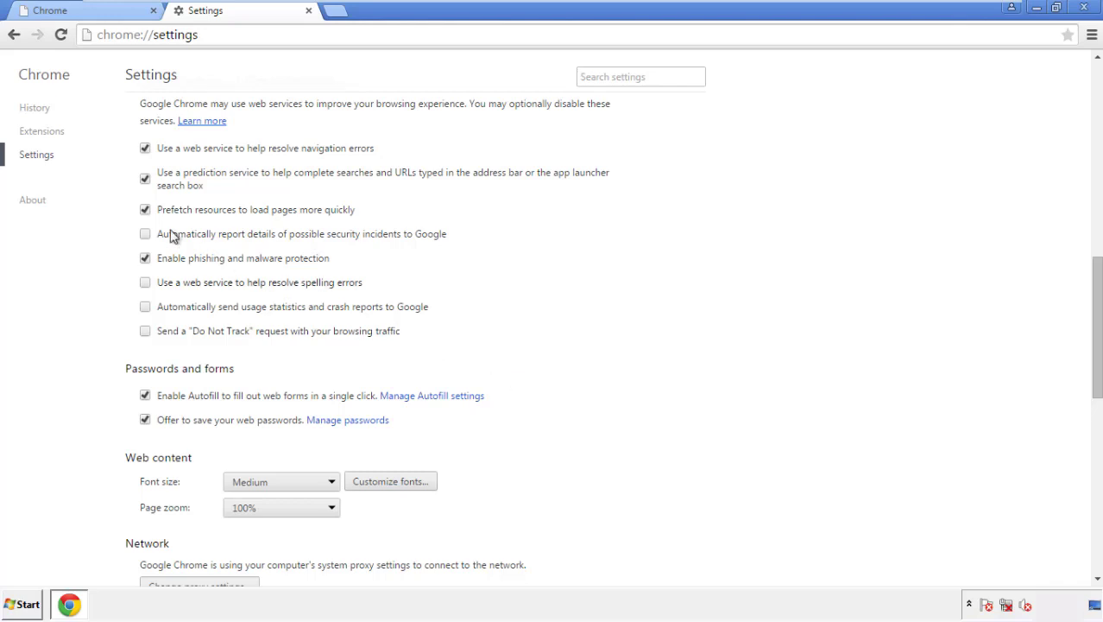
# Reset Chrome's settings to their original defaults and close the browser.
pyautogui.moveTo(1096, 274); pyautogui.dragTo(1074, 482)
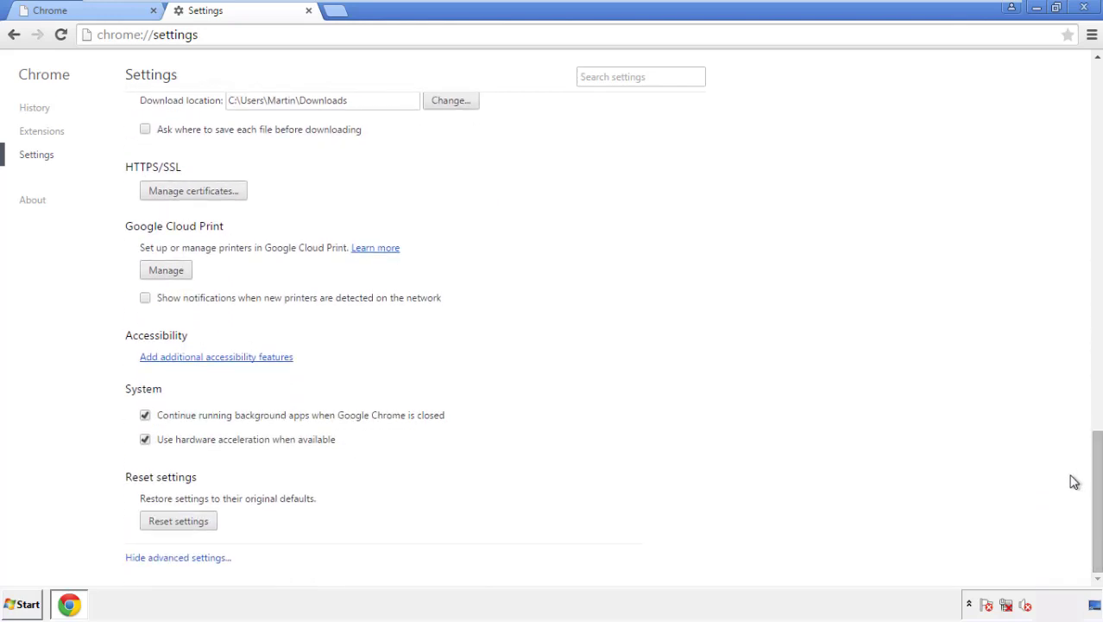
pyautogui.click(208, 528)
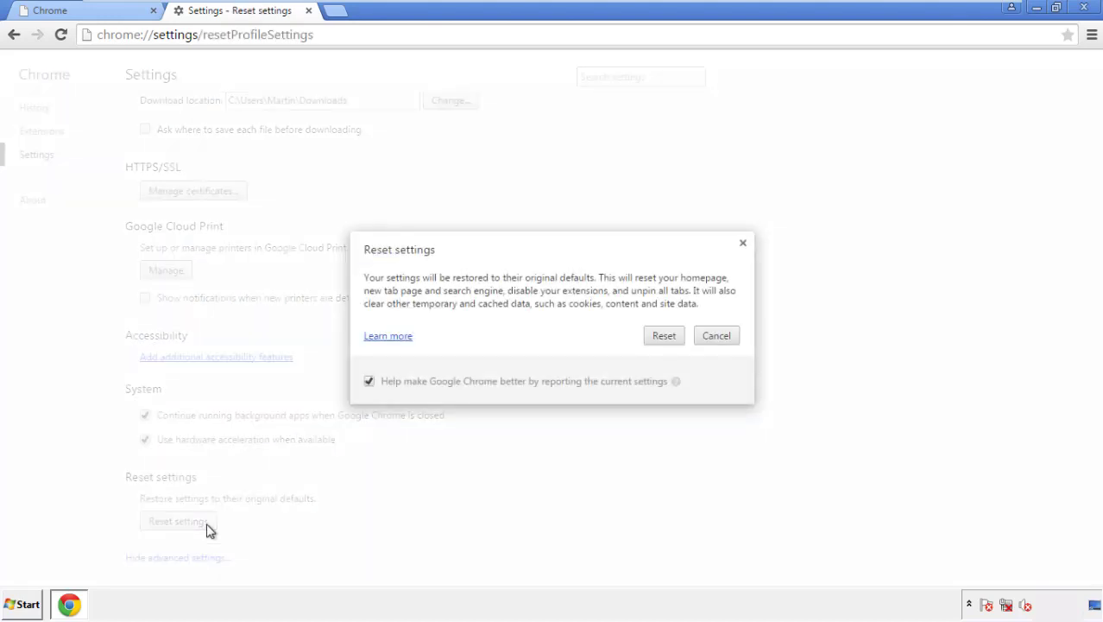
pyautogui.click(665, 336)
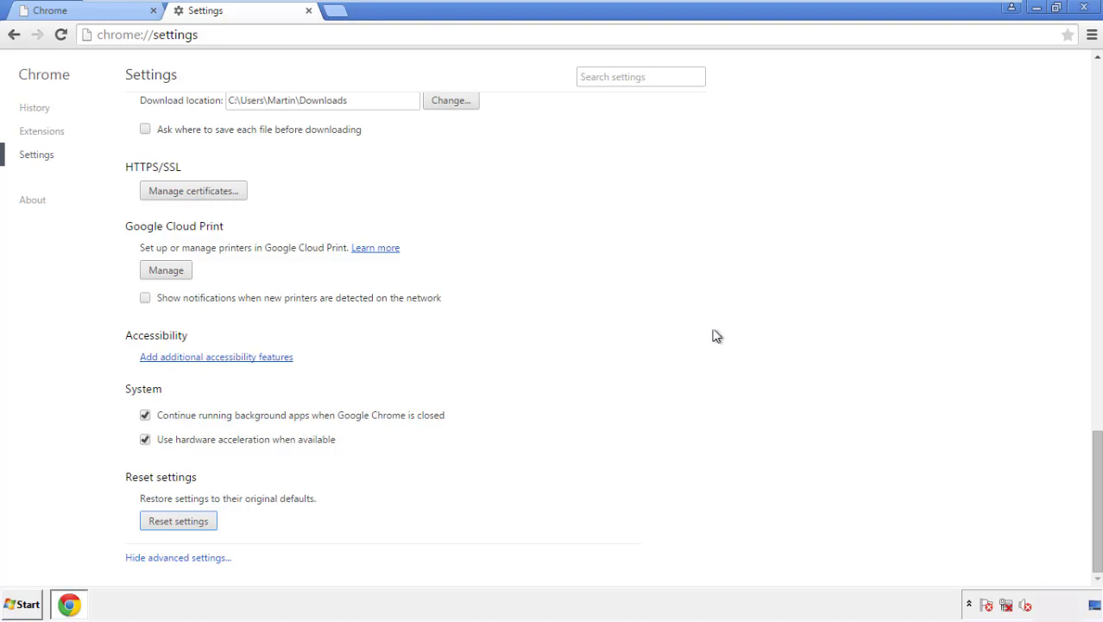
pyautogui.click(1084, 7)
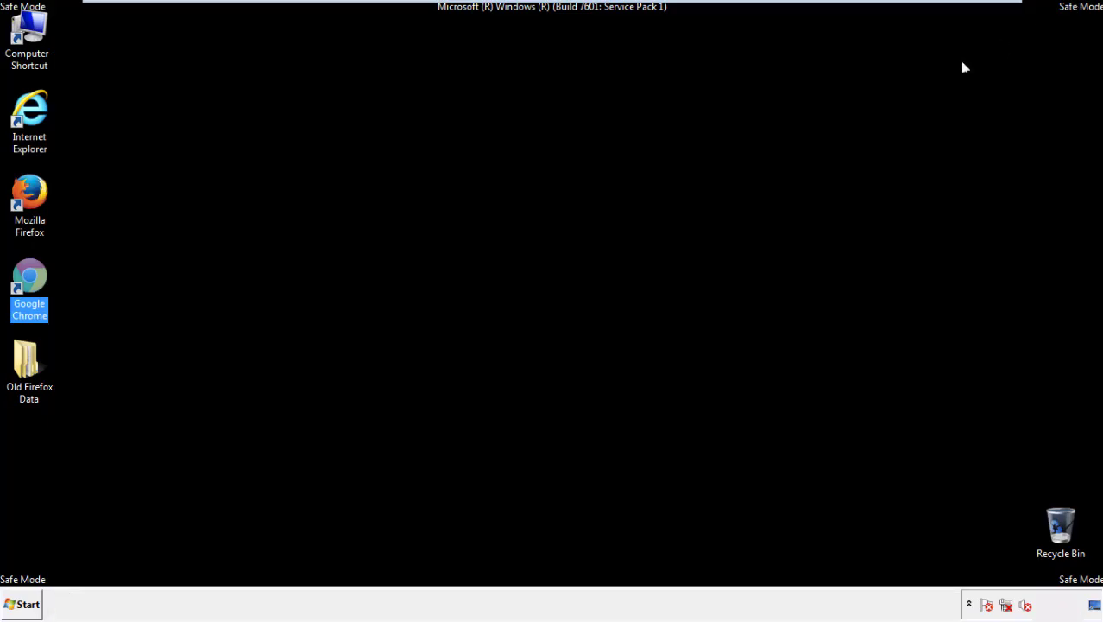
# Remove the Search Mine extension from Firefox's Add-ons Manager, then close Firefox.
pyautogui.click(595, 278)
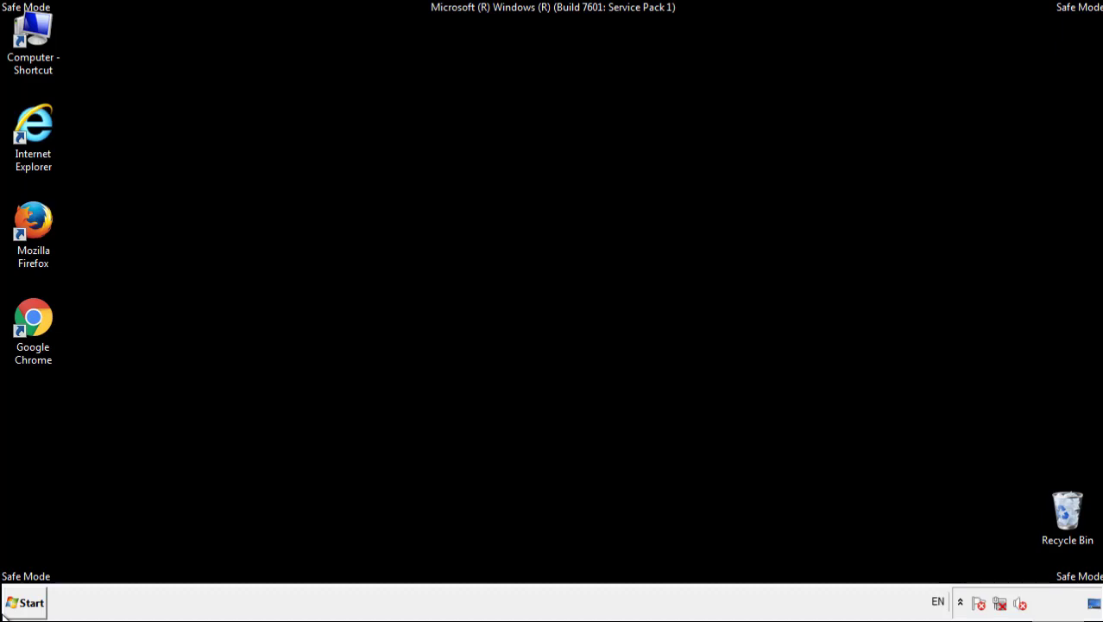
pyautogui.doubleClick(42, 214)
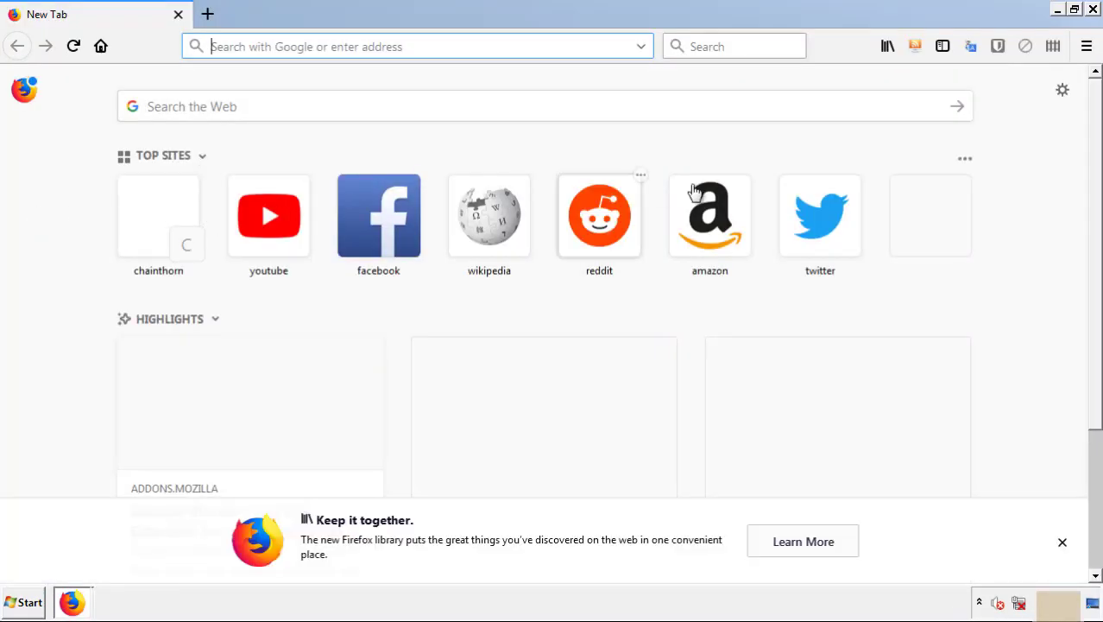
pyautogui.click(1087, 46)
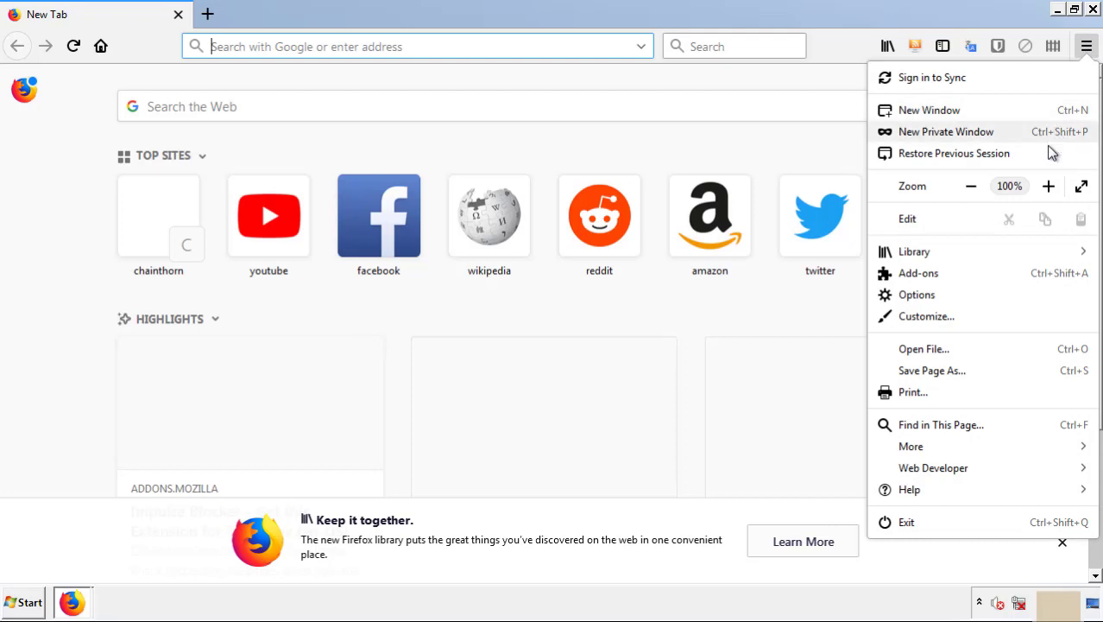
pyautogui.click(1018, 280)
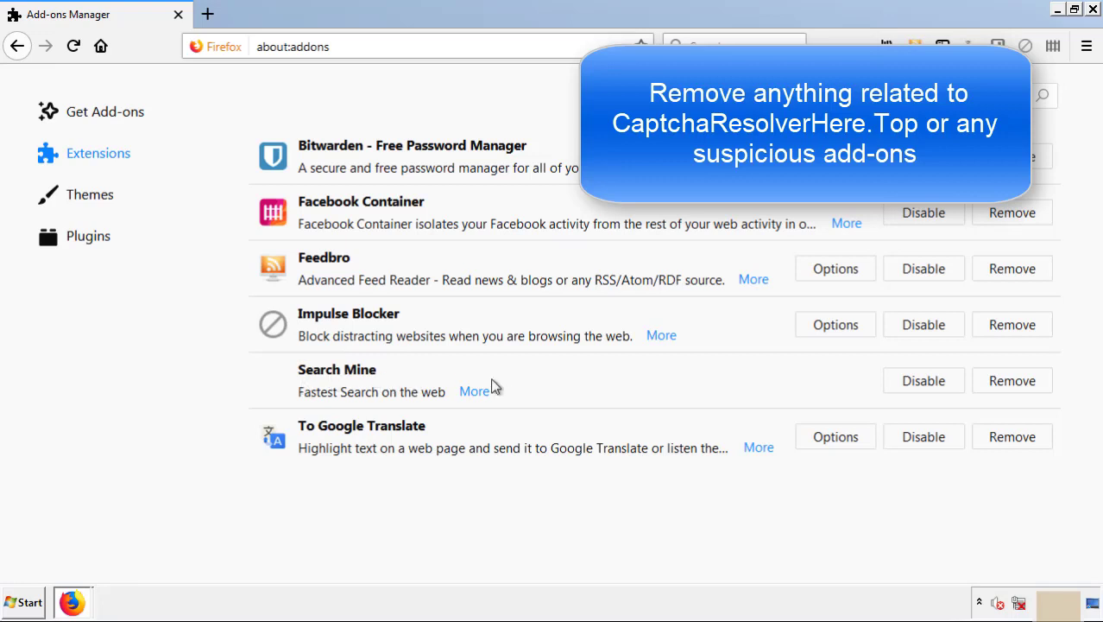
pyautogui.click(1010, 383)
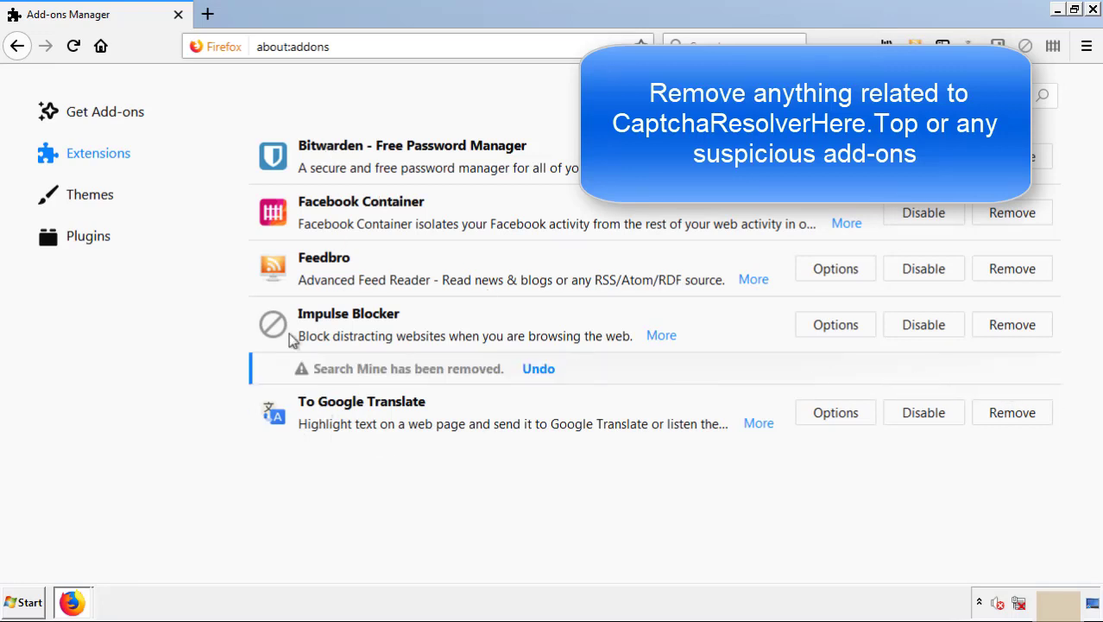
pyautogui.click(1094, 10)
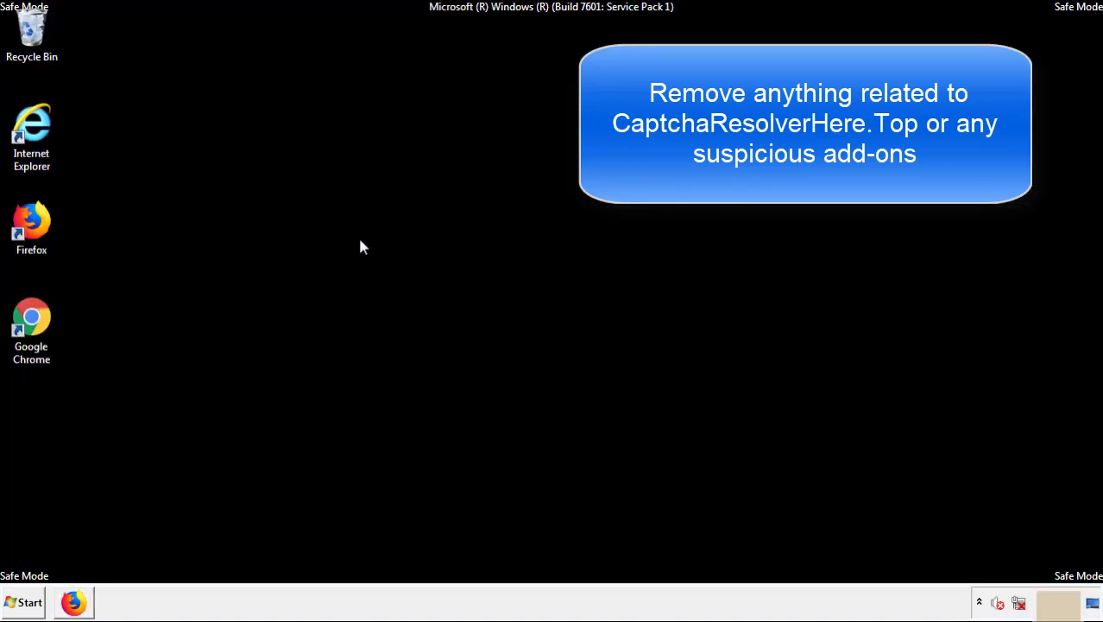
# Remove the Search Mine extension from Chrome's Extensions page, close Chrome, and open Start.
pyautogui.doubleClick(31, 337)
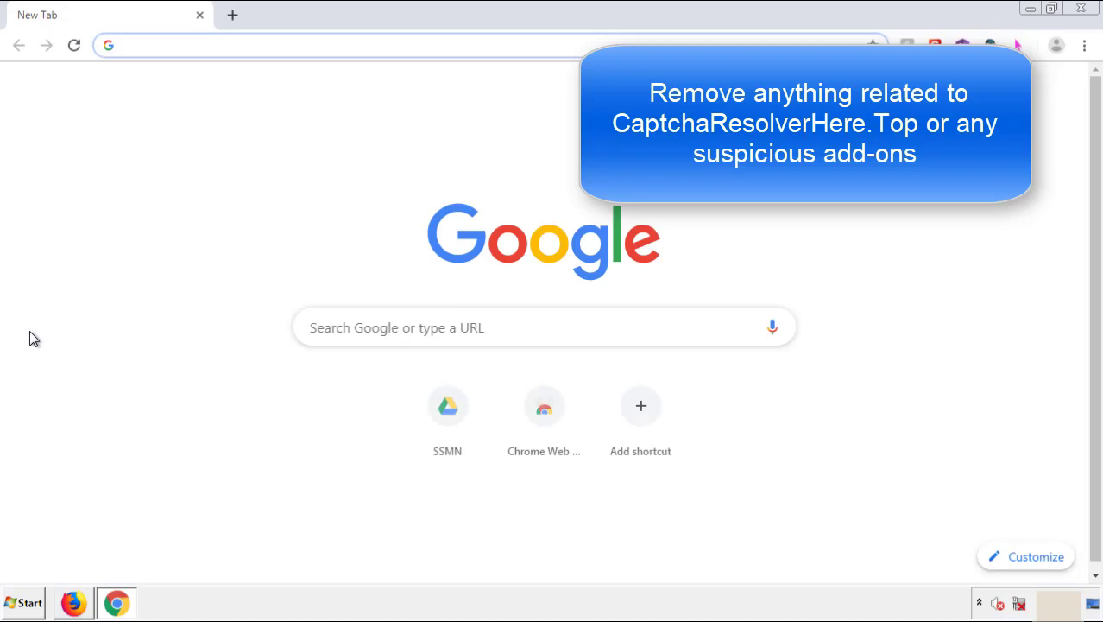
pyautogui.click(1084, 44)
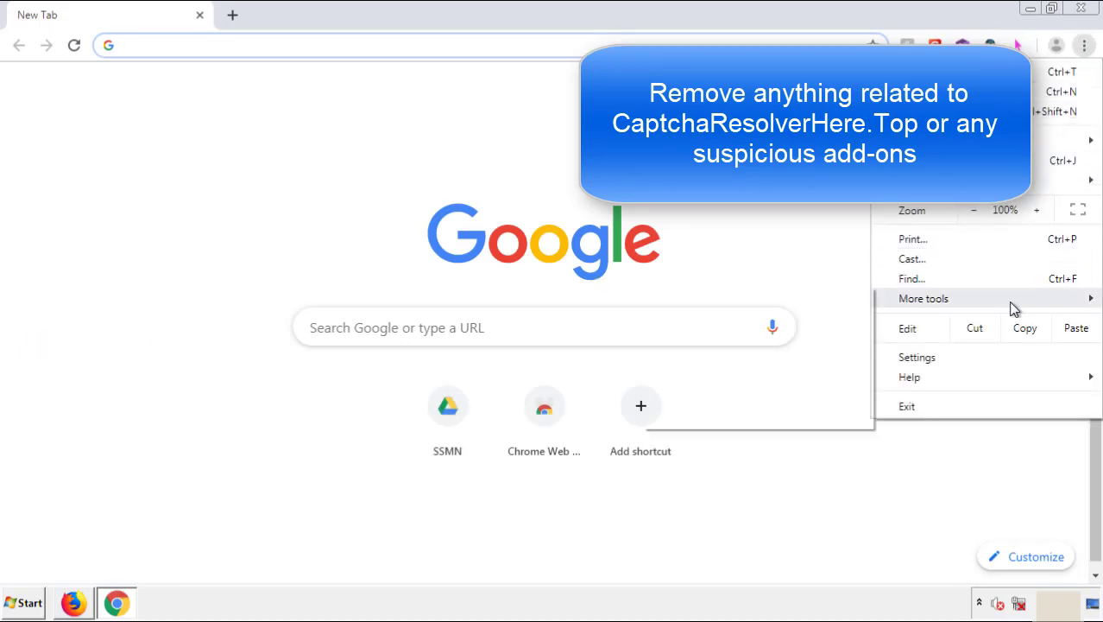
pyautogui.moveTo(991, 305)
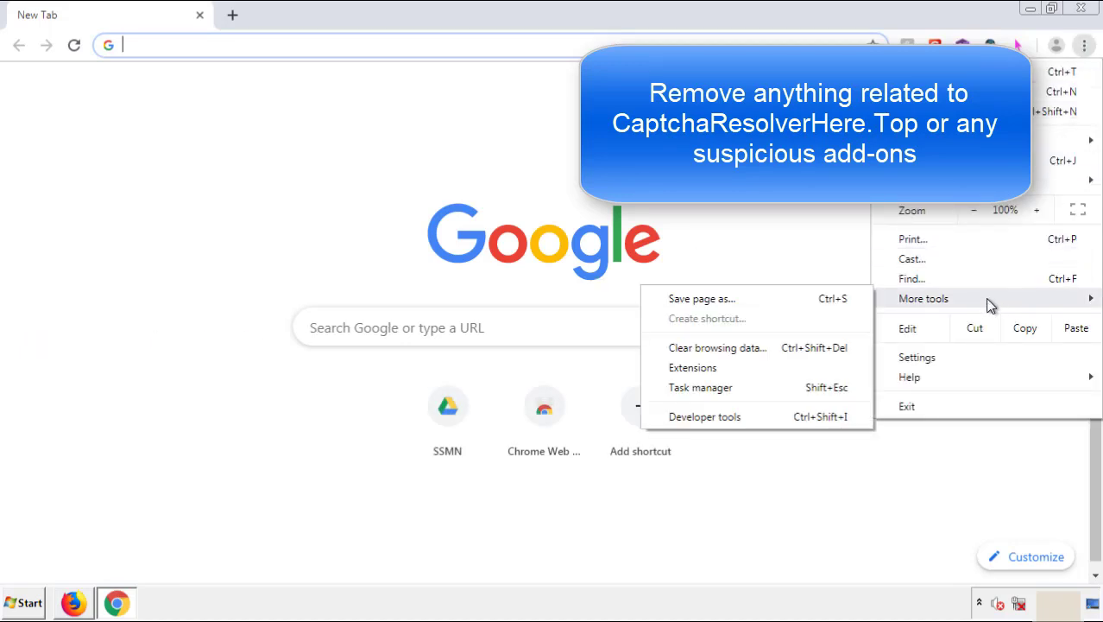
pyautogui.click(701, 367)
pyautogui.scroll(-5, 312, 288)
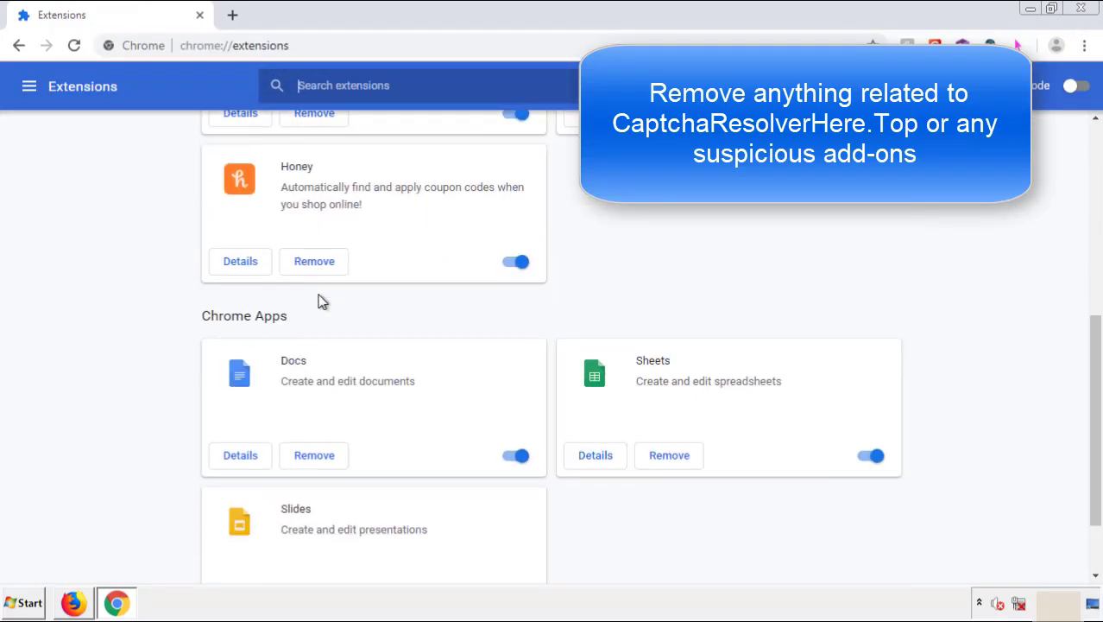
pyautogui.scroll(5, 418, 315)
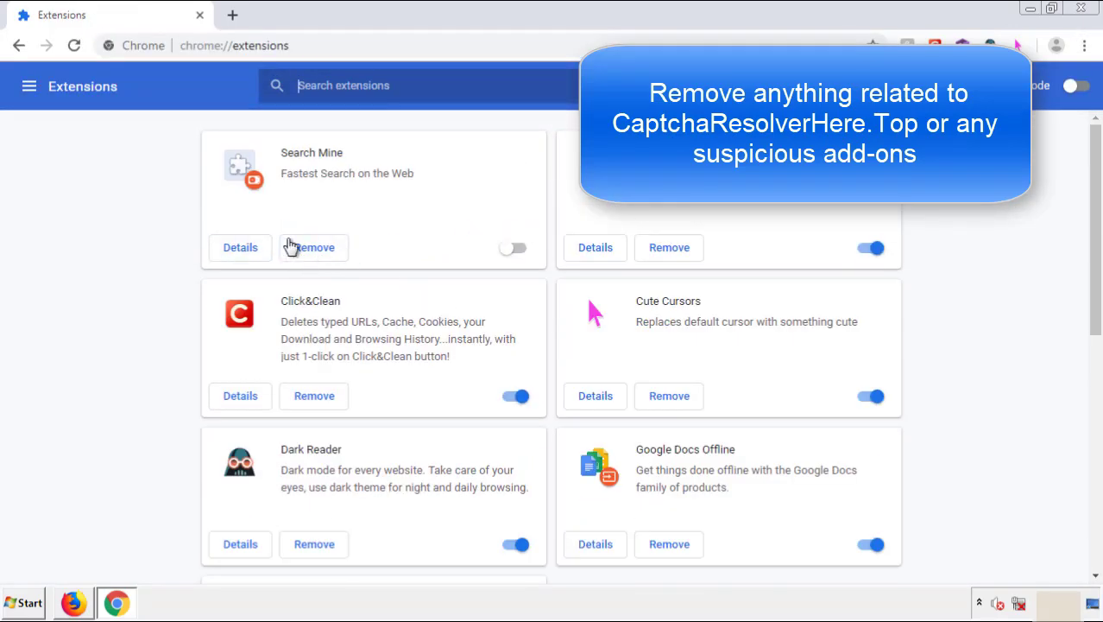
pyautogui.click(313, 250)
pyautogui.press('Return')
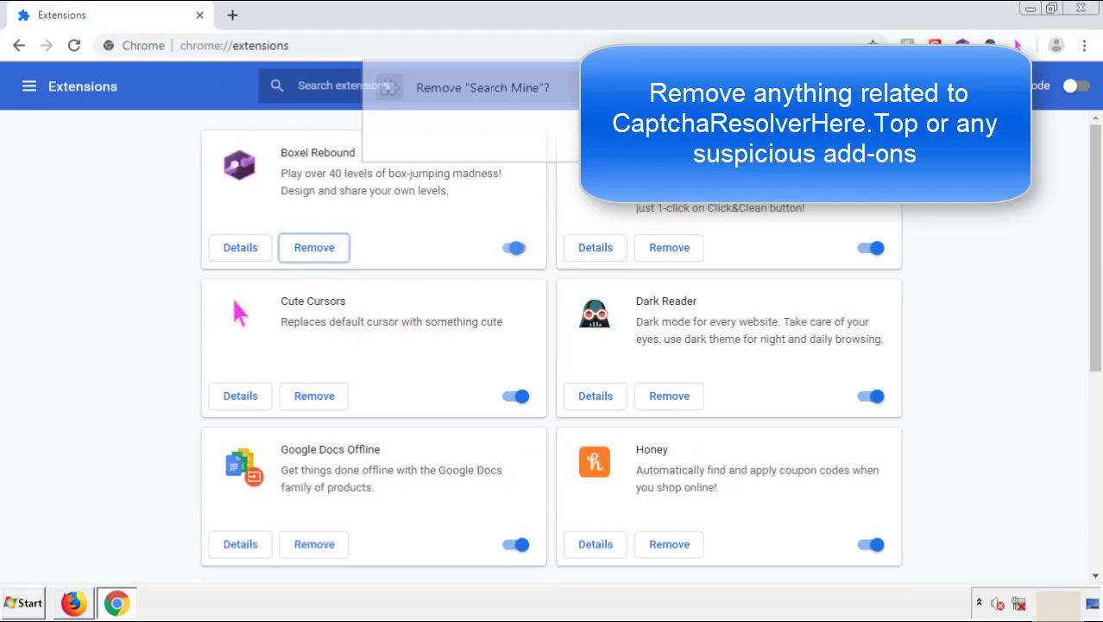
pyautogui.click(1085, 11)
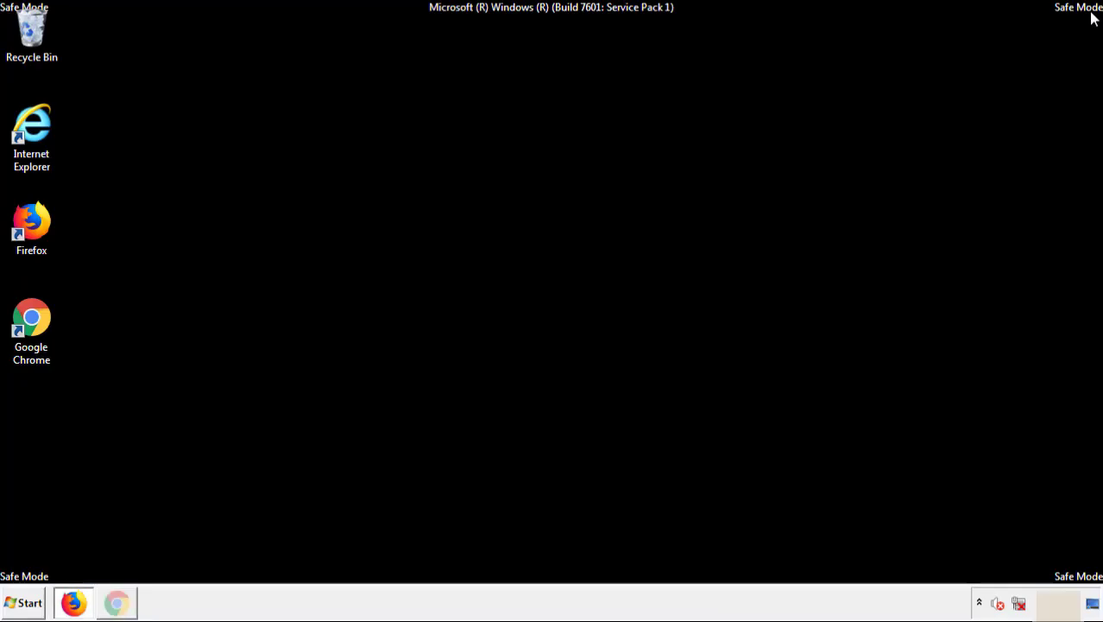
pyautogui.click(30, 604)
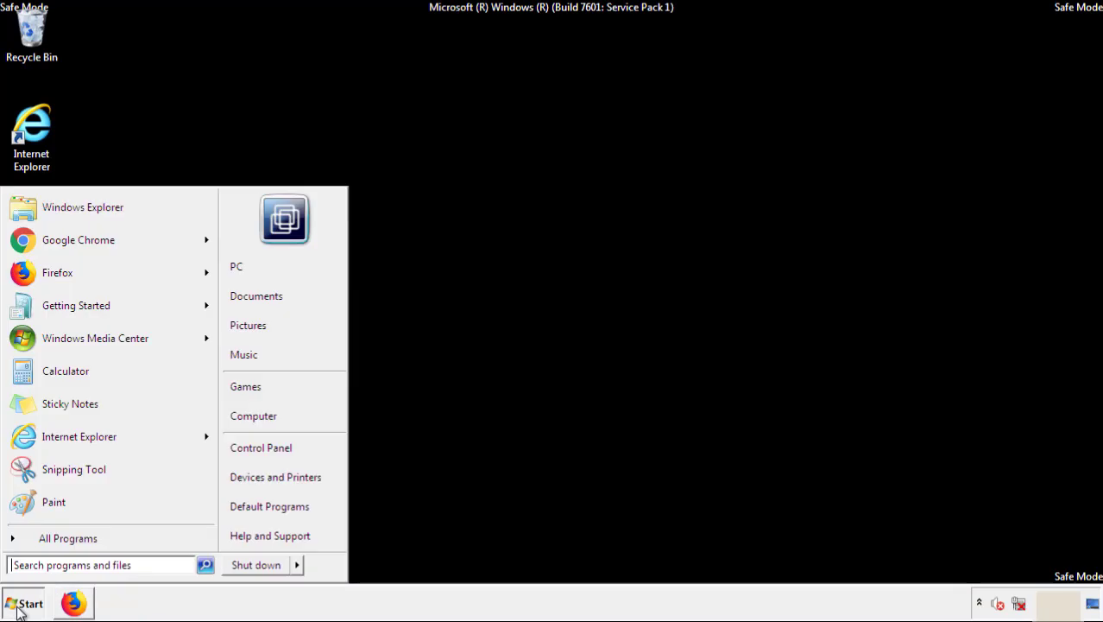